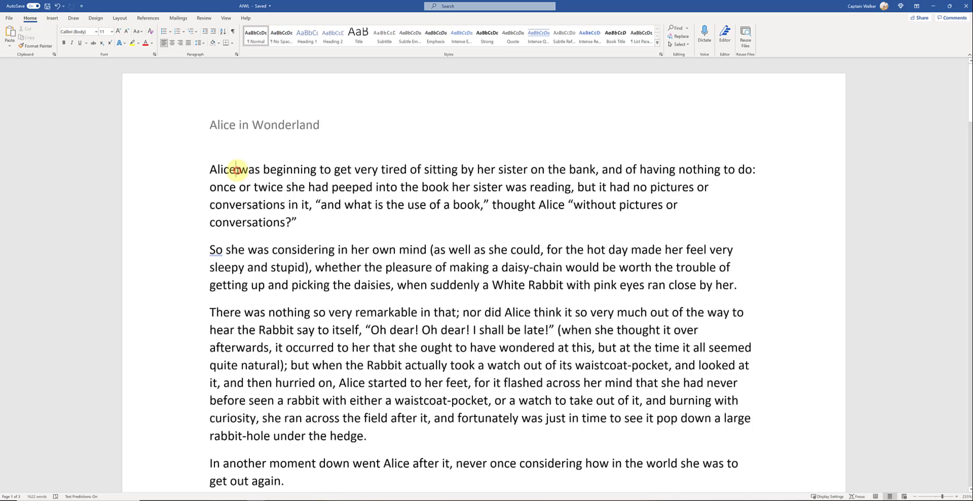
Delete the words "get very tired of sitting" from the first paragraph and undo the deletion.
left_click(237, 171)
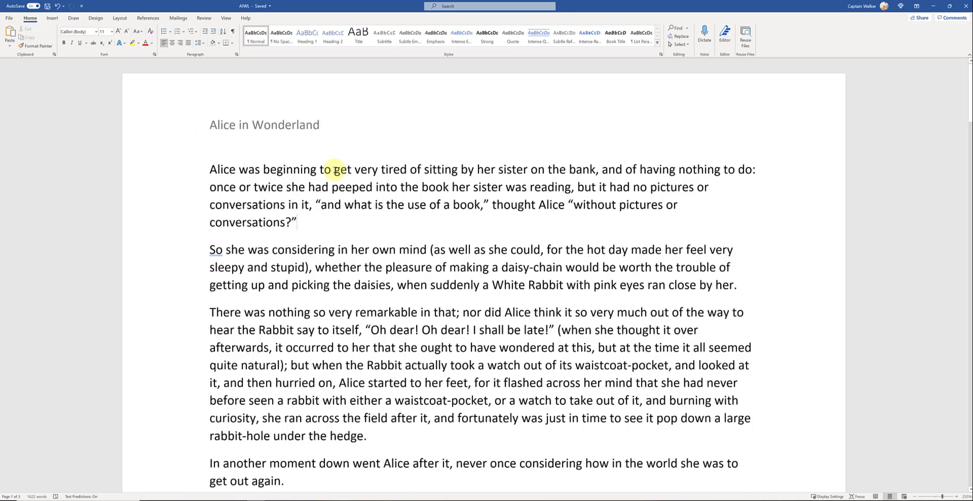
left_click_drag(335, 170, 446, 171)
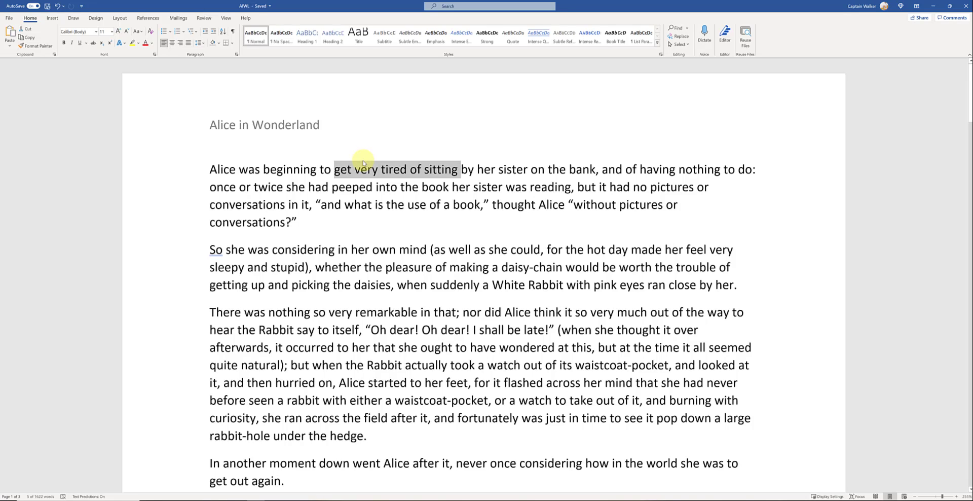
key("Delete")
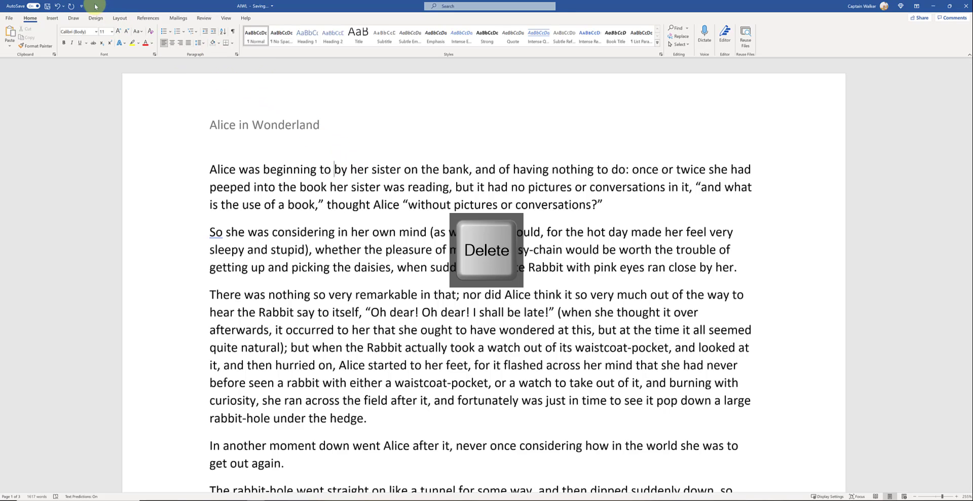
left_click(58, 6)
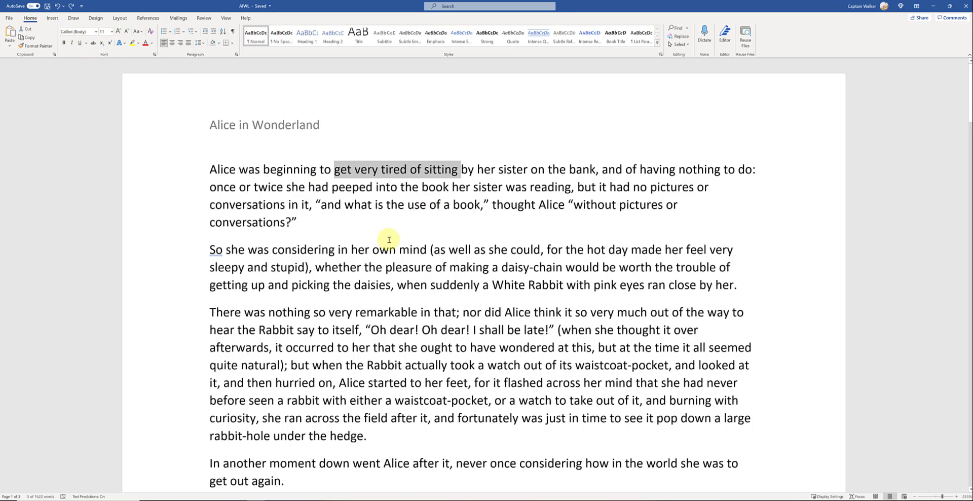
left_click(369, 216)
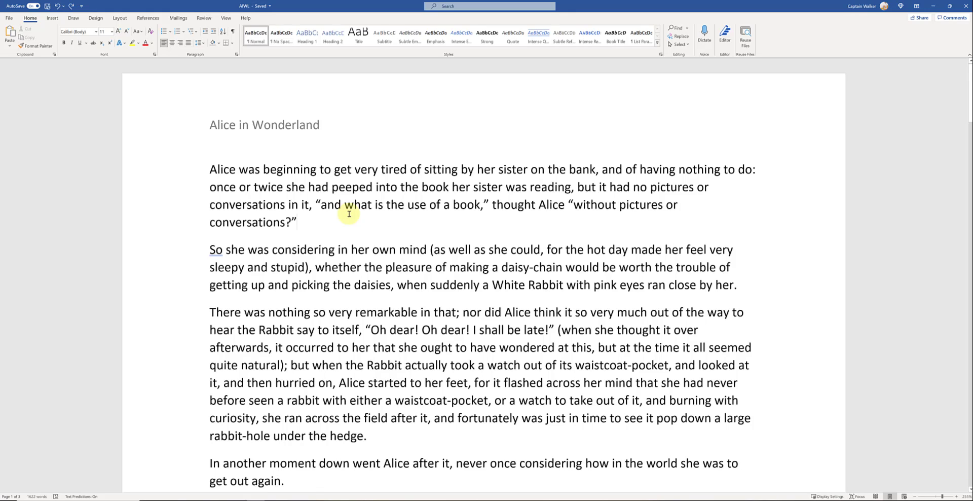
Underline the words "very tired of sitting" in the first sentence of the opening paragraph.
scroll(410, 221, "down", 3)
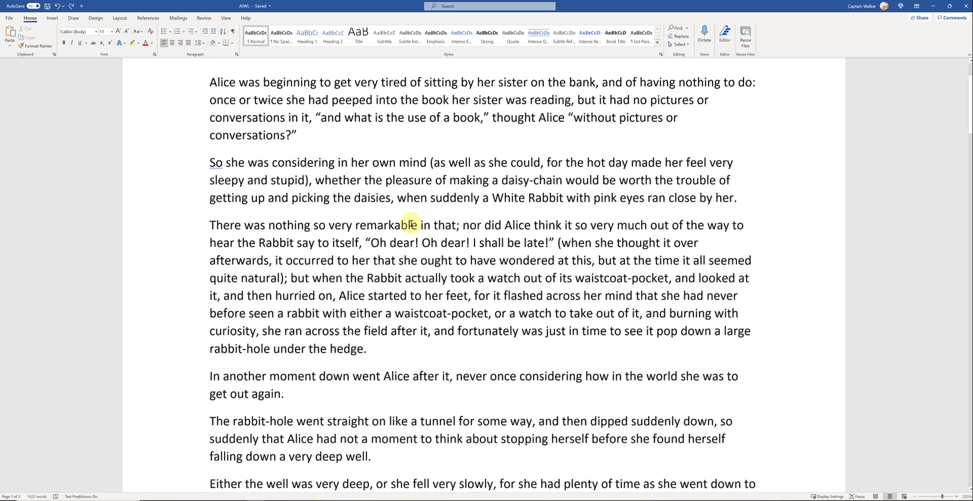
scroll(410, 224, "up", 3)
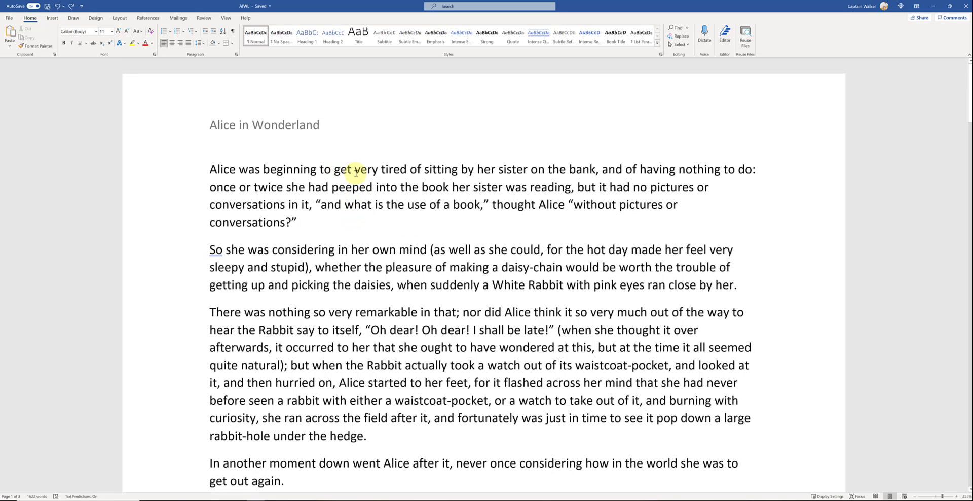
left_click_drag(355, 171, 445, 171)
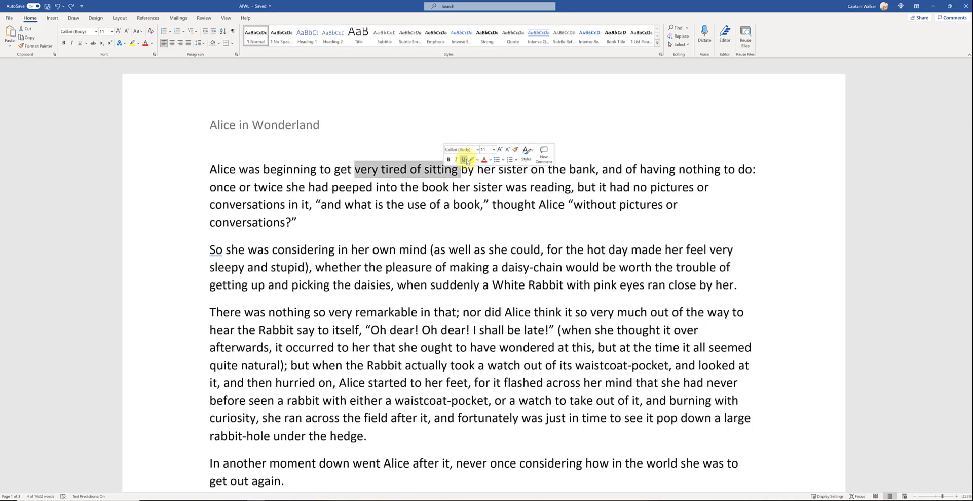
left_click(474, 183)
left_click_drag(461, 169, 349, 160)
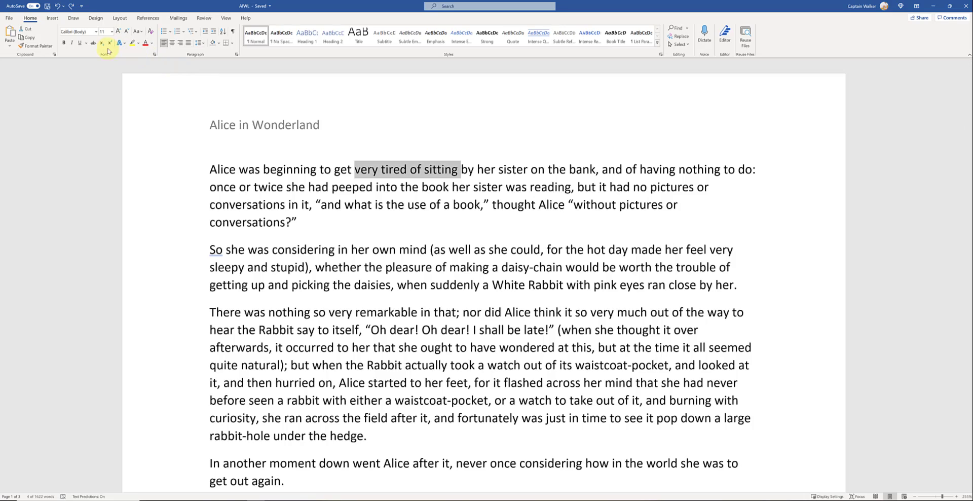
left_click(79, 43)
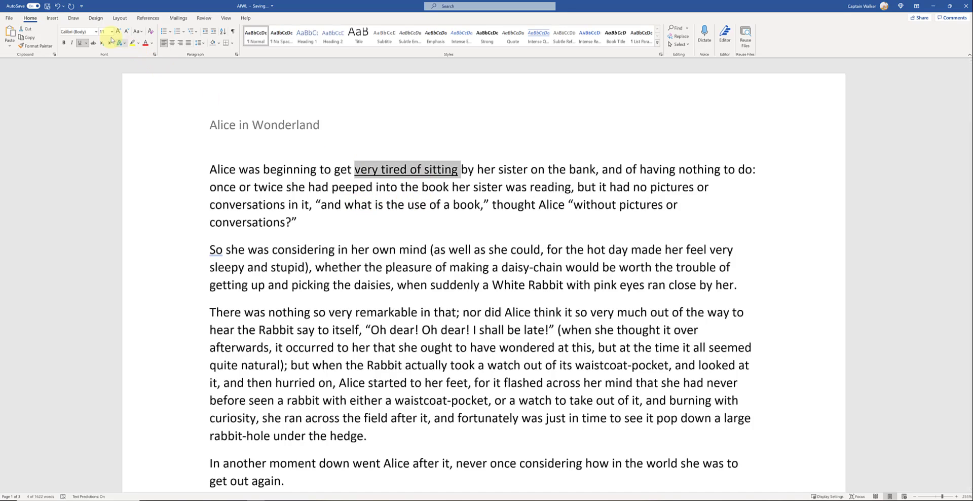
Undo and redo the underline on "very tired of sitting" twice, finish by undoing it, and deselect the text.
left_click(58, 7)
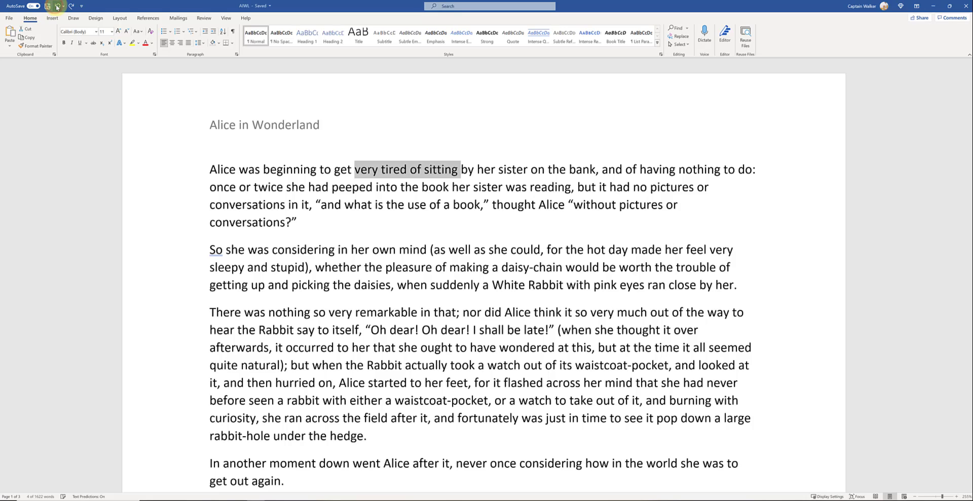
left_click(71, 6)
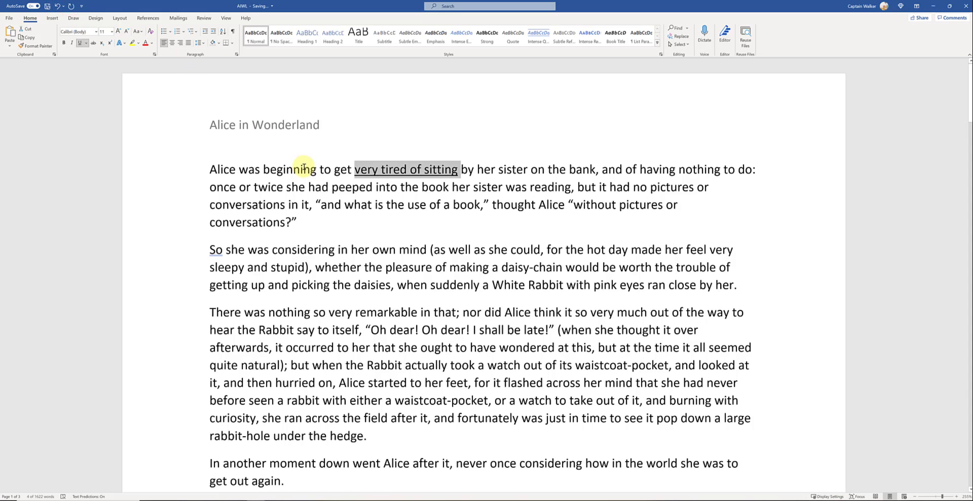
key("ctrl+z")
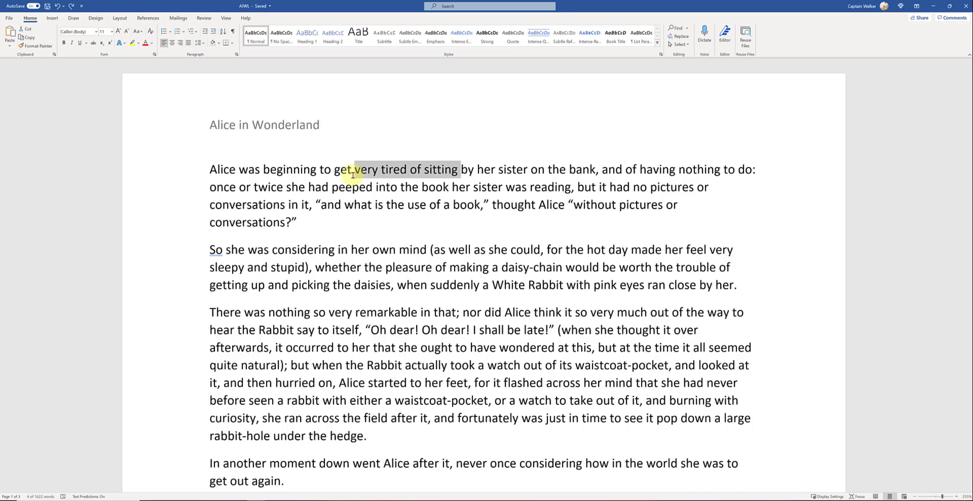
key("ctrl+y")
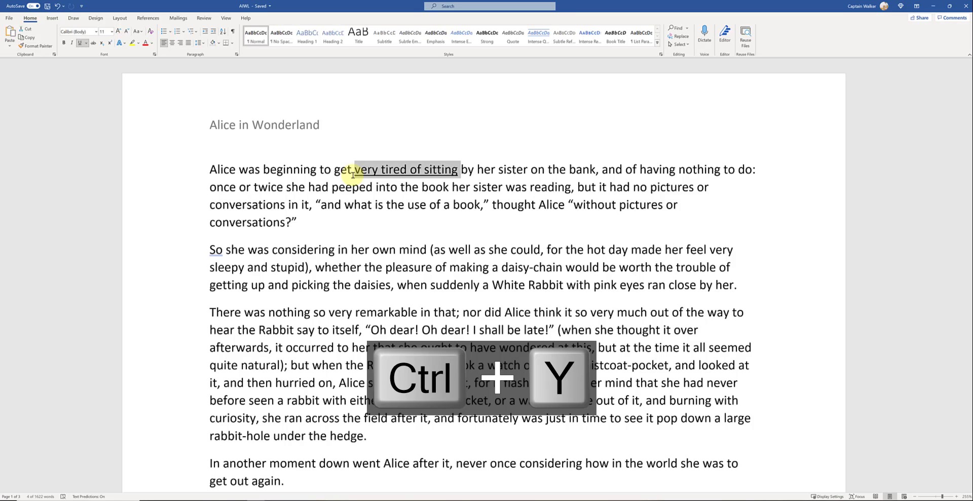
key("ctrl+z")
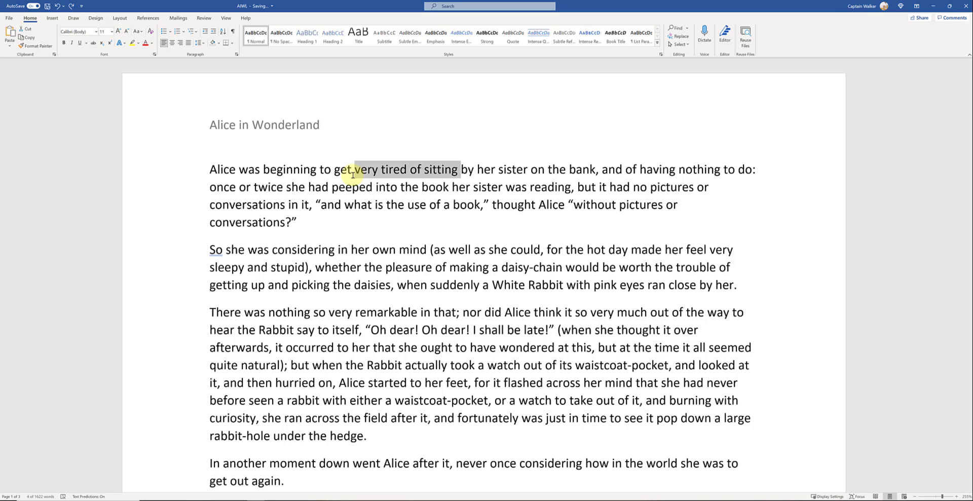
left_click(353, 174)
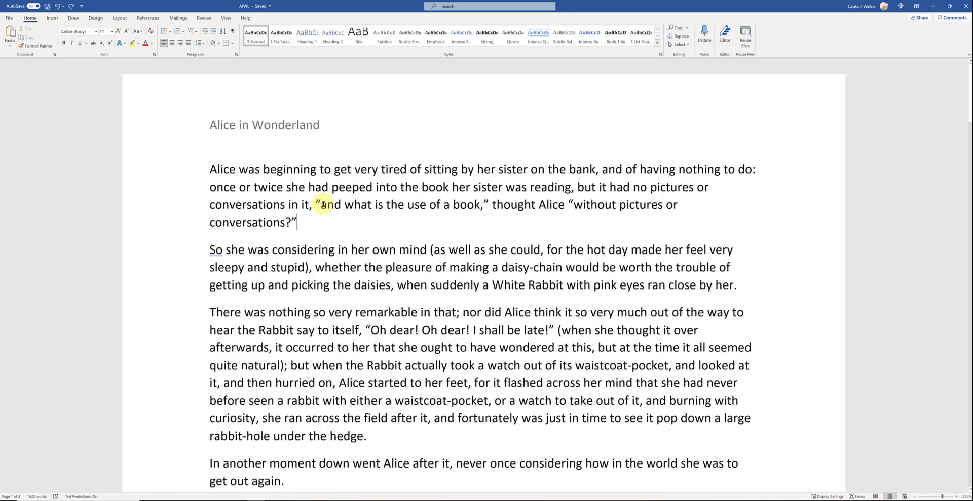
Italicize the quoted words "and what is the use of a book" in the first paragraph, leaving out the comma and quotation marks.
mouse_move(321, 205)
left_mouse_down()
mouse_move(465, 205)
mouse_move(319, 207)
left_mouse_up()
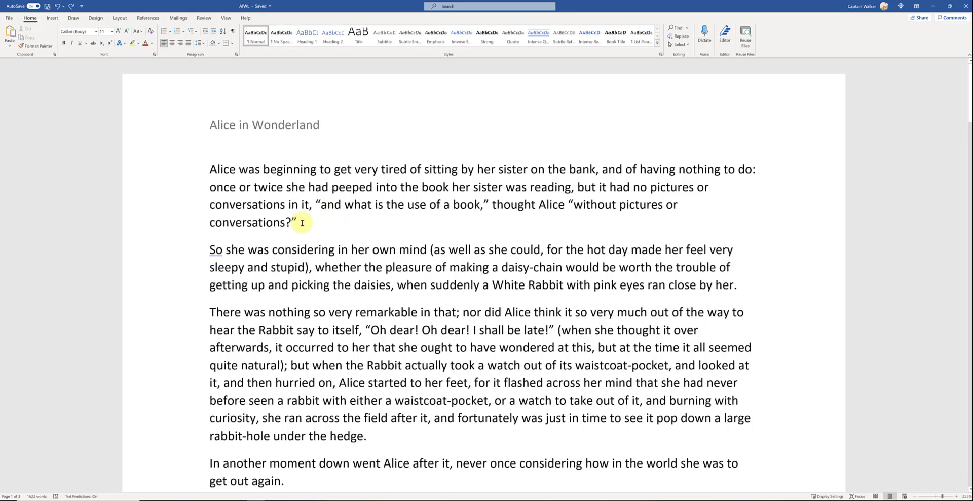
left_click(302, 222)
key("Up")
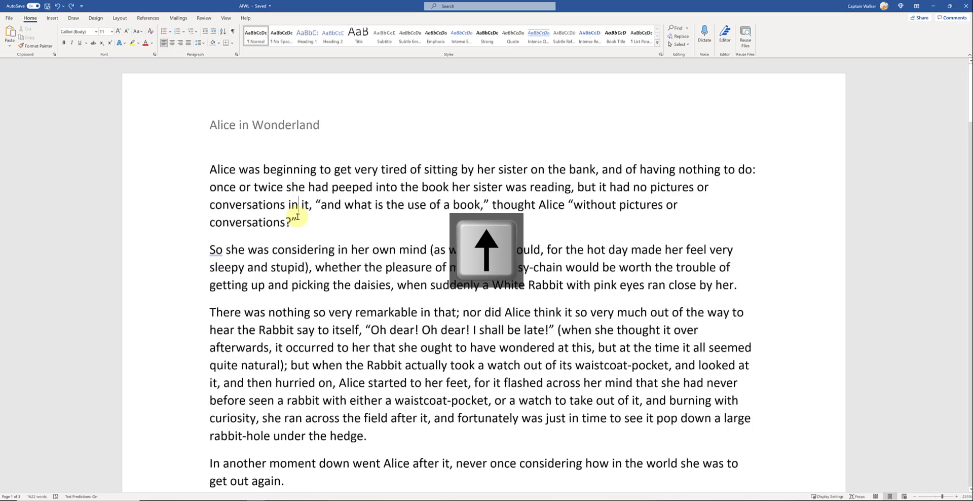
key("Right")
key("Right")
key("Right")
key("Right")
key("Right")
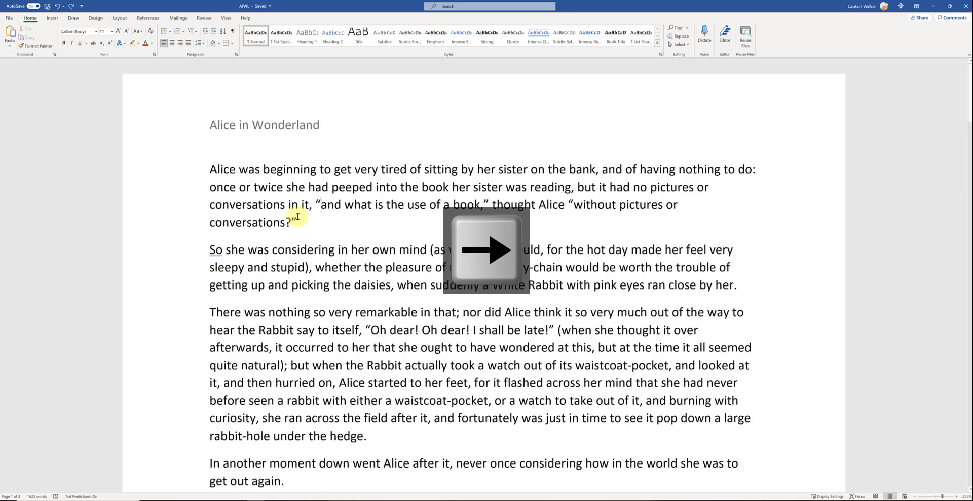
key("ctrl+shift+Right")
key("ctrl+shift+Right")
key("ctrl+shift+Right")
key("ctrl+shift+Right")
key("ctrl+shift+Right")
key("ctrl+shift+Right")
key("ctrl+shift+Right")
key("ctrl+shift+Right")
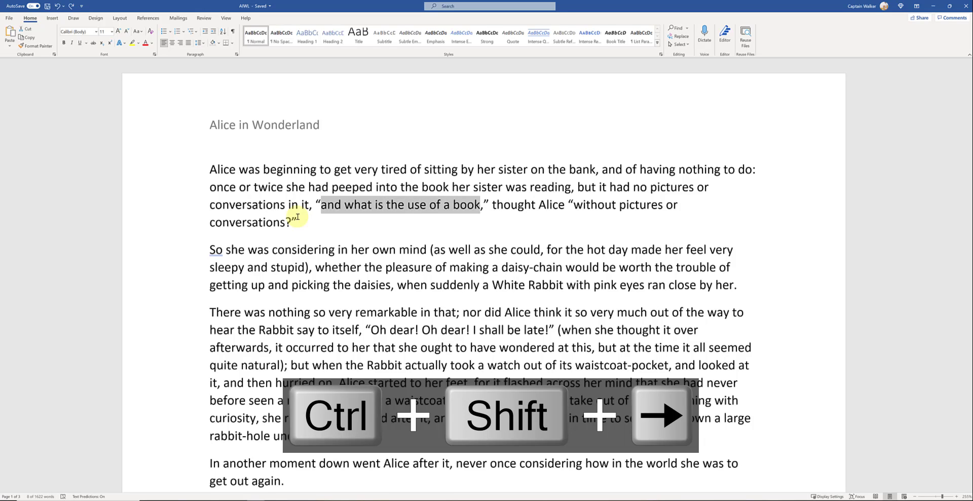
key("ctrl+i")
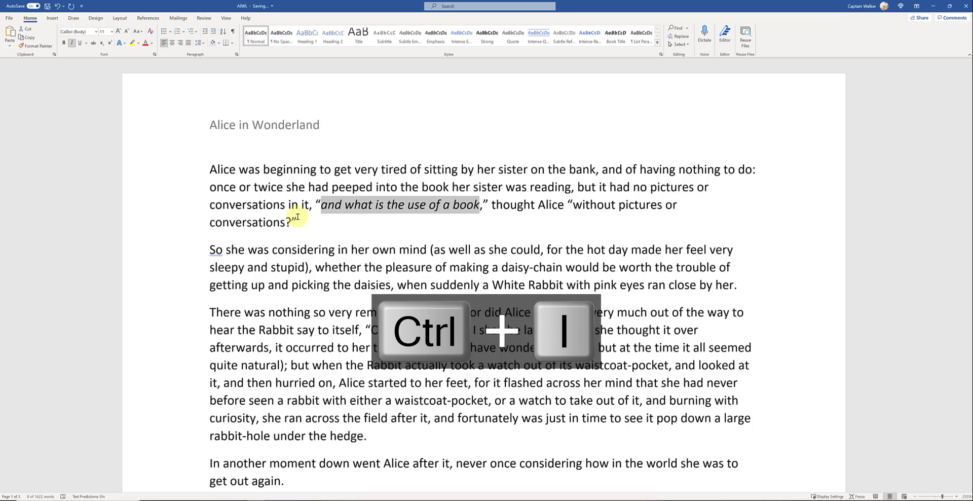
Italicize the quoted words "without pictures or conversations?" at the end of the first paragraph, excluding the quotation marks.
key("ctrl+Right")
key("ctrl+Right")
key("ctrl+Right")
key("ctrl+Right")
key("ctrl+Left")
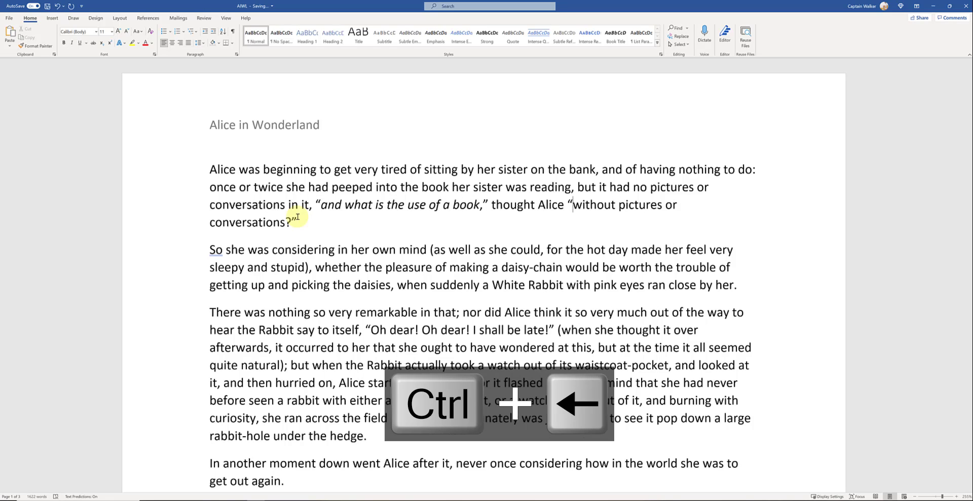
key("ctrl+shift+Right")
key("ctrl+shift+Right")
key("ctrl+shift+Right")
key("ctrl+shift+Right")
key("ctrl+shift+Right")
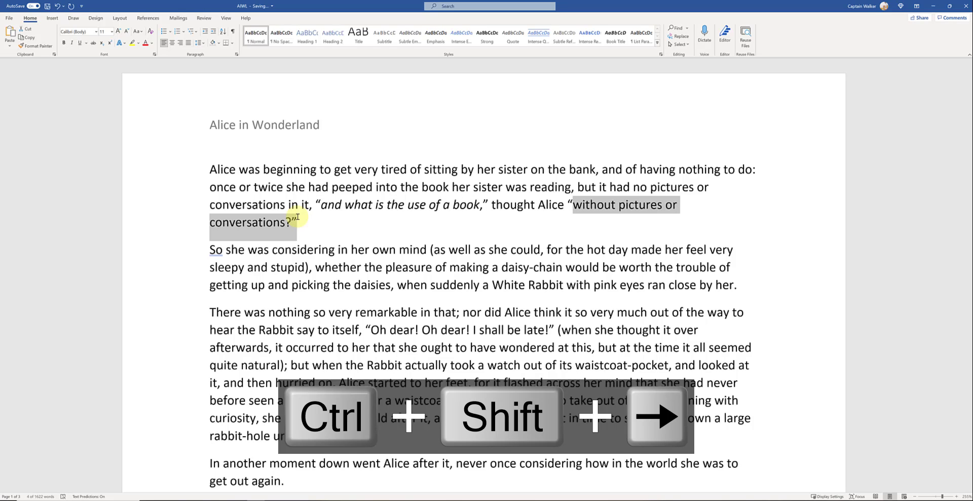
key("ctrl+shift+Left")
key("shift+Right")
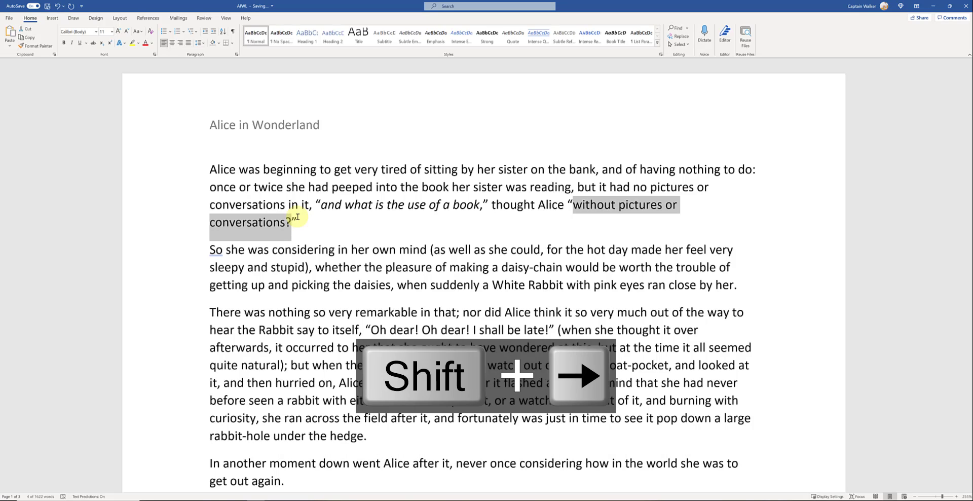
key("ctrl+i")
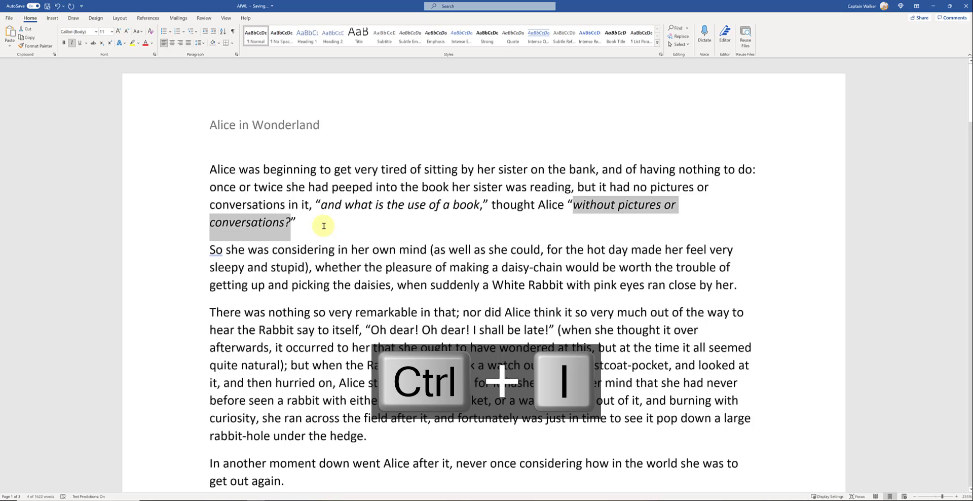
left_click(324, 226)
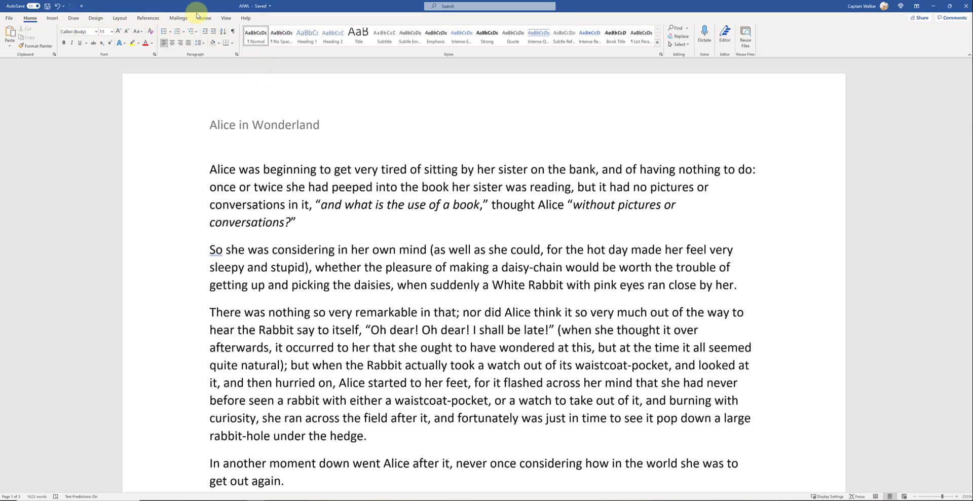
Set the document zoom to Text width.
left_click(224, 20)
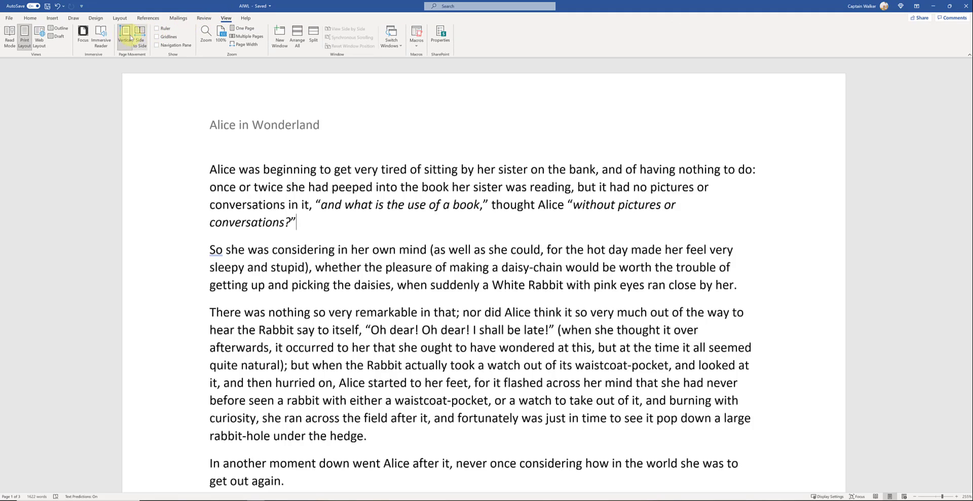
left_click(203, 36)
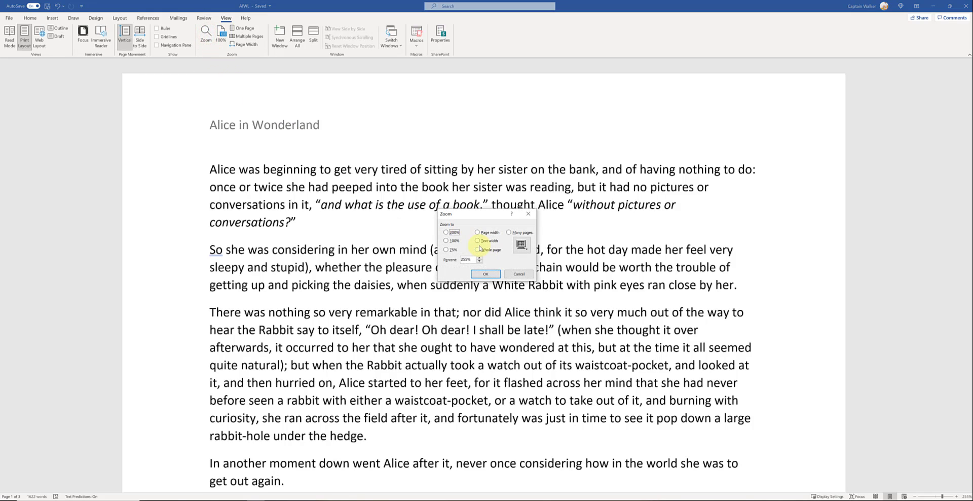
left_click(478, 241)
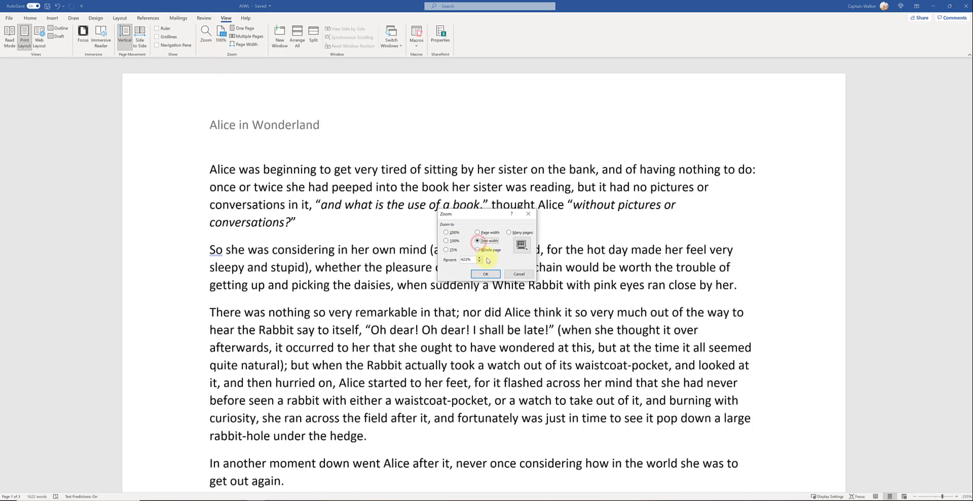
left_click(490, 275)
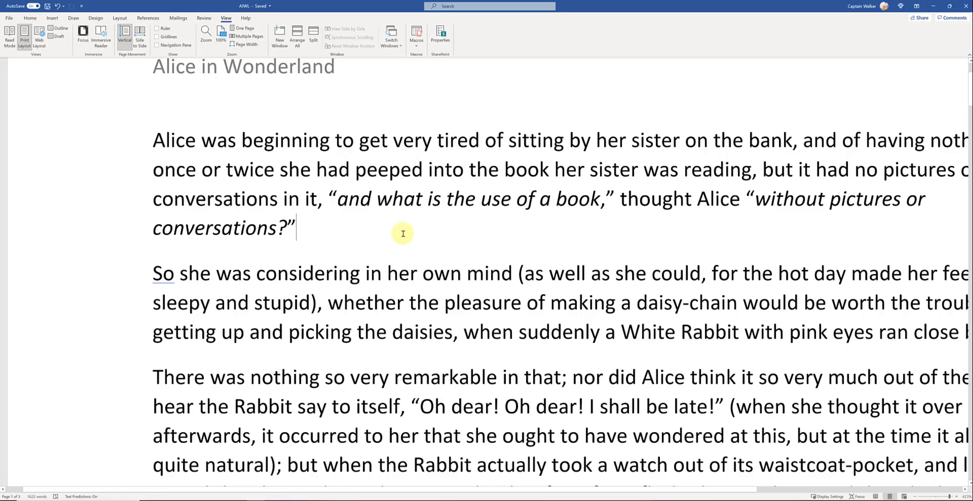
Zoom out until all three pages of the document fit side by side.
scroll(403, 234, "down", 9, "ctrl")
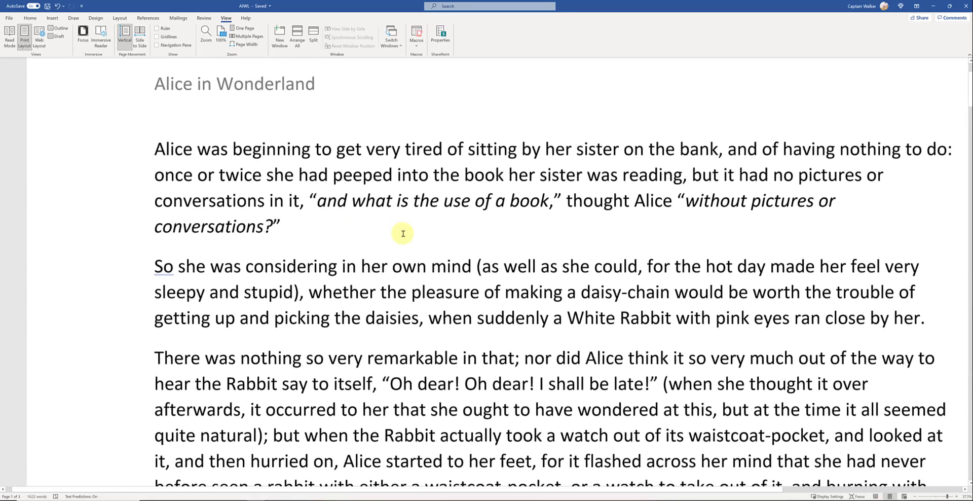
scroll(403, 233, "down", 10, "ctrl")
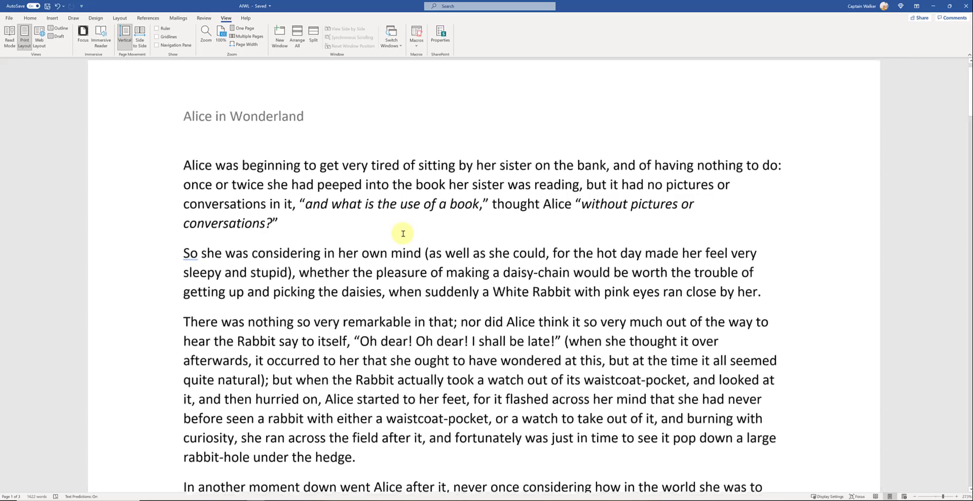
scroll(403, 233, "down", 5, "ctrl")
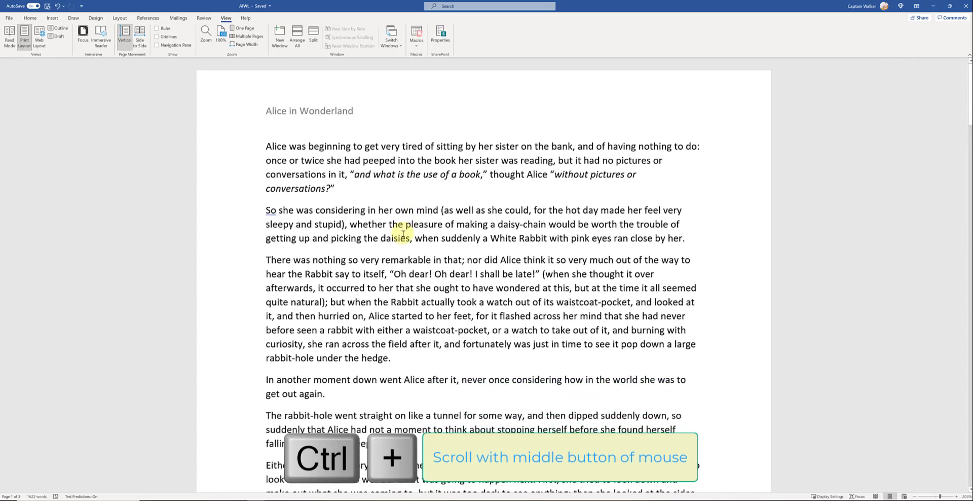
scroll(402, 233, "down", 5, "ctrl")
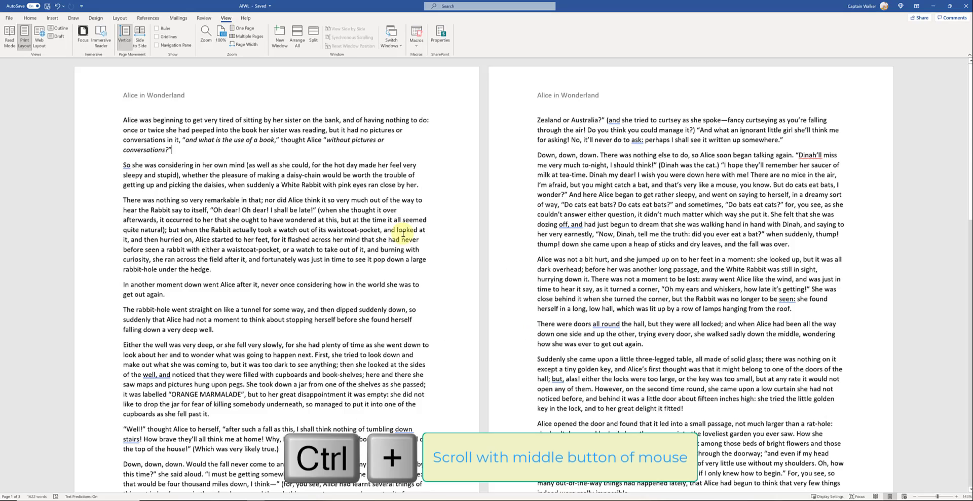
scroll(403, 235, "down", 4, "ctrl")
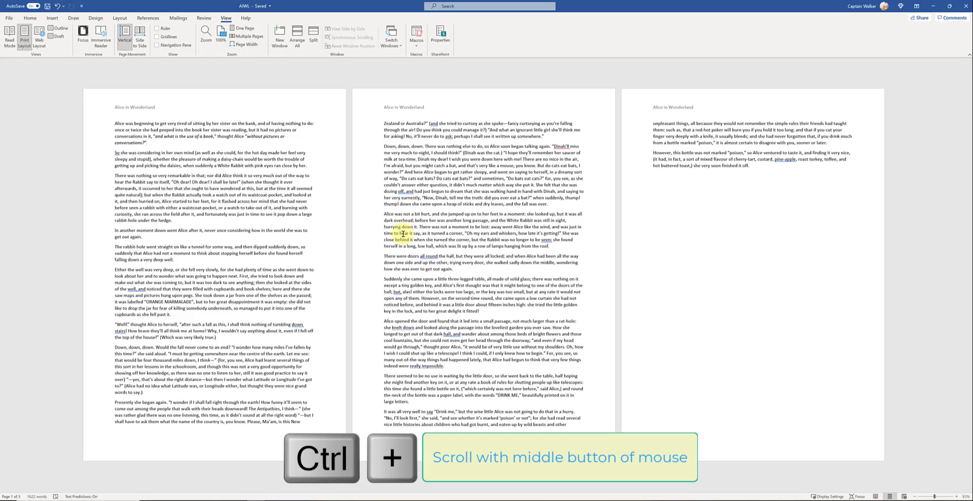
Zoom in until the first page fills most of the view and place the cursor at the end of the first paragraph.
scroll(403, 233, "up", 2)
scroll(403, 234, "down", 2)
scroll(471, 208, "up", 2, "ctrl")
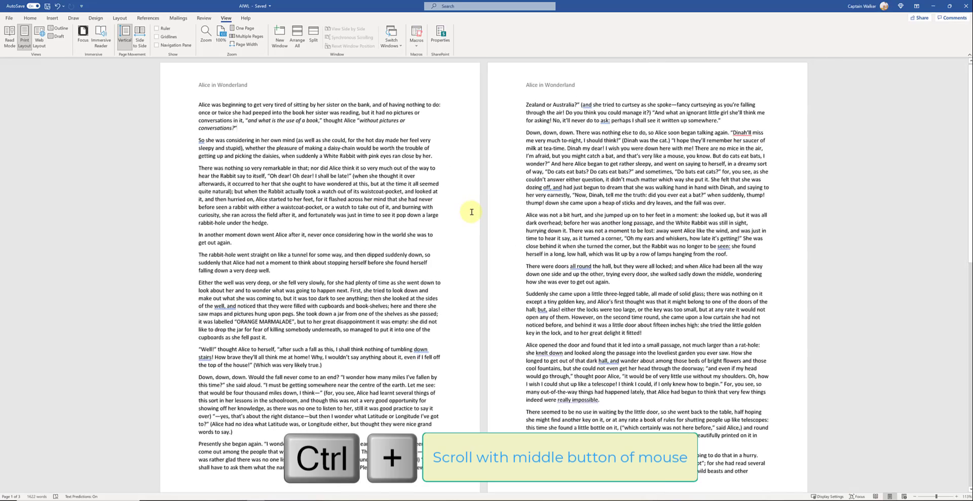
scroll(471, 212, "up", 3, "ctrl")
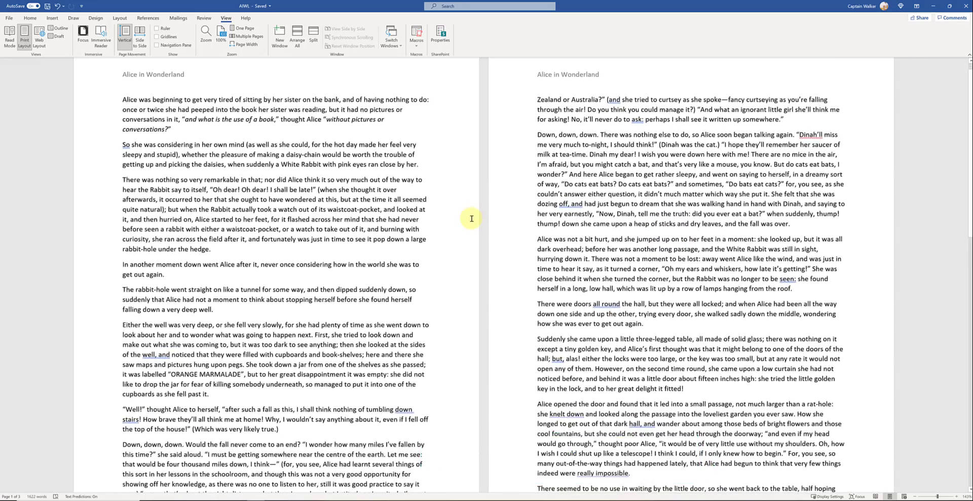
scroll(471, 219, "up", 4, "ctrl")
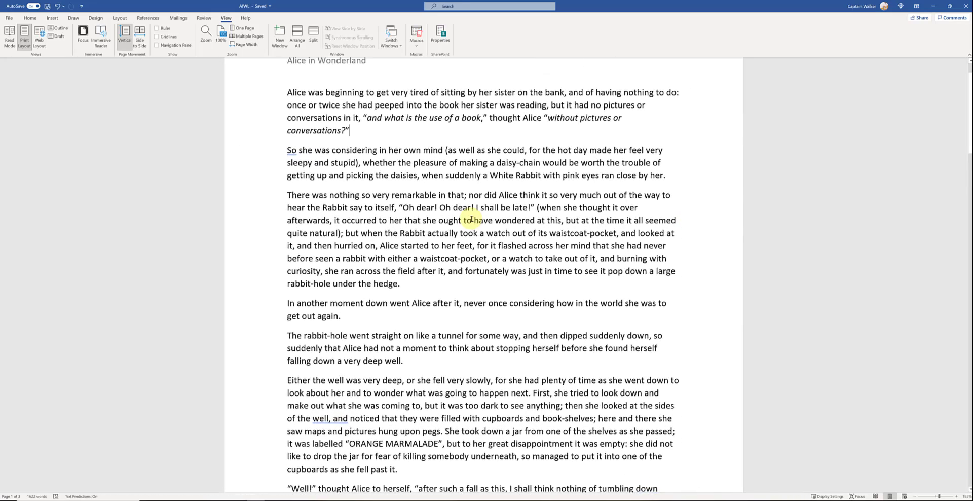
scroll(472, 219, "up", 3, "ctrl")
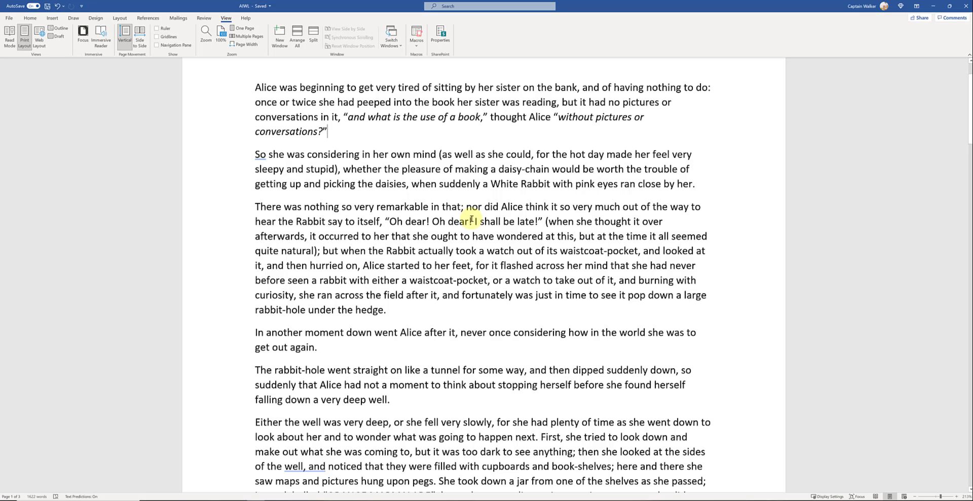
scroll(471, 219, "up", 1, "ctrl")
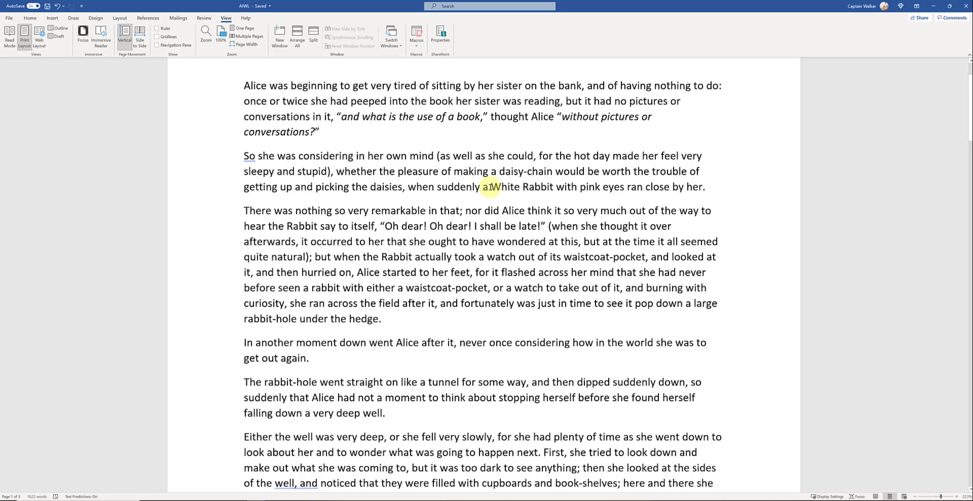
left_click(357, 133)
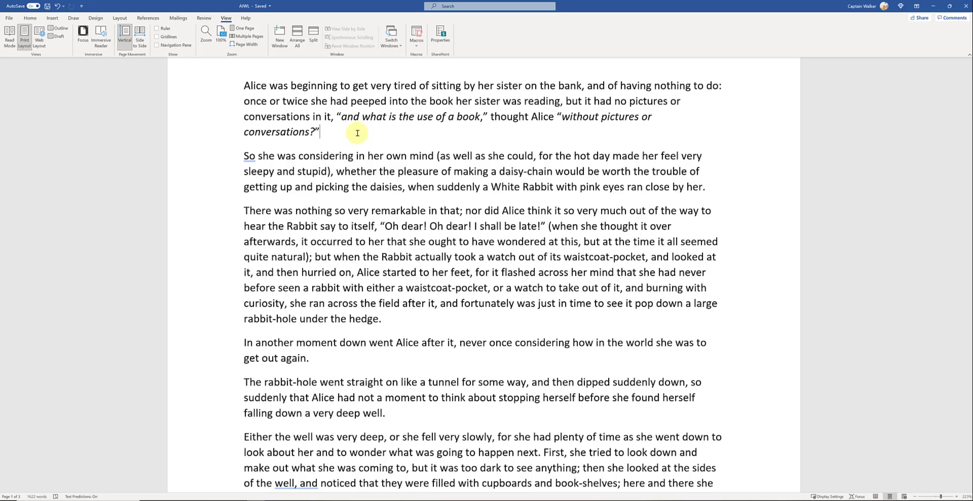
Create a new blank document, bring up its save prompt, and close the document without saving.
key("ctrl+n")
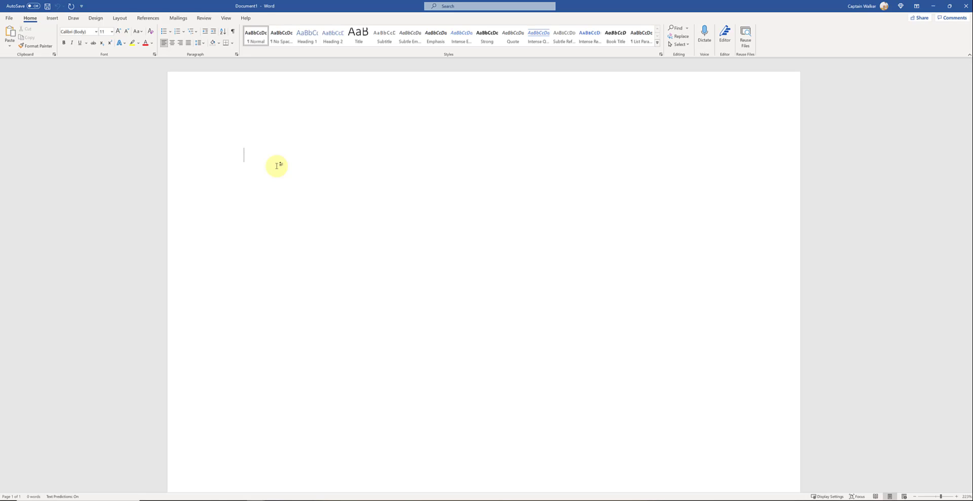
key("ctrl+s")
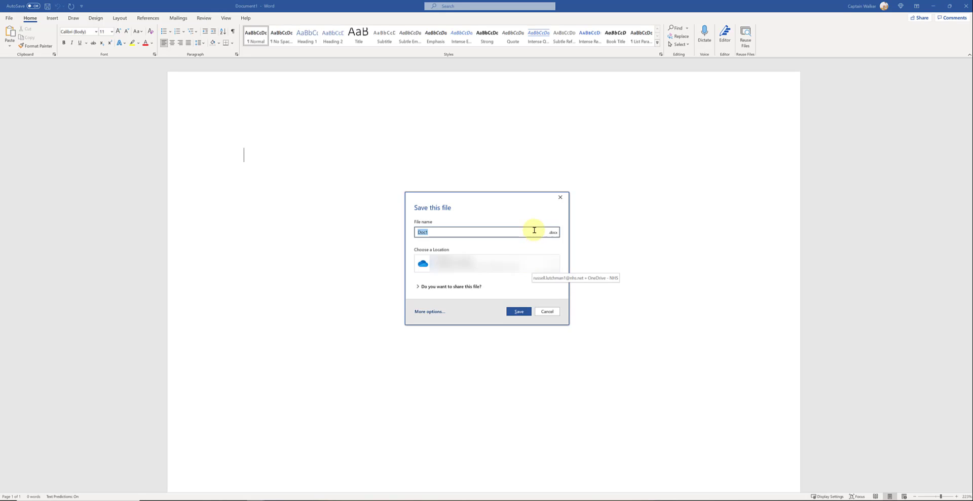
left_click(560, 197)
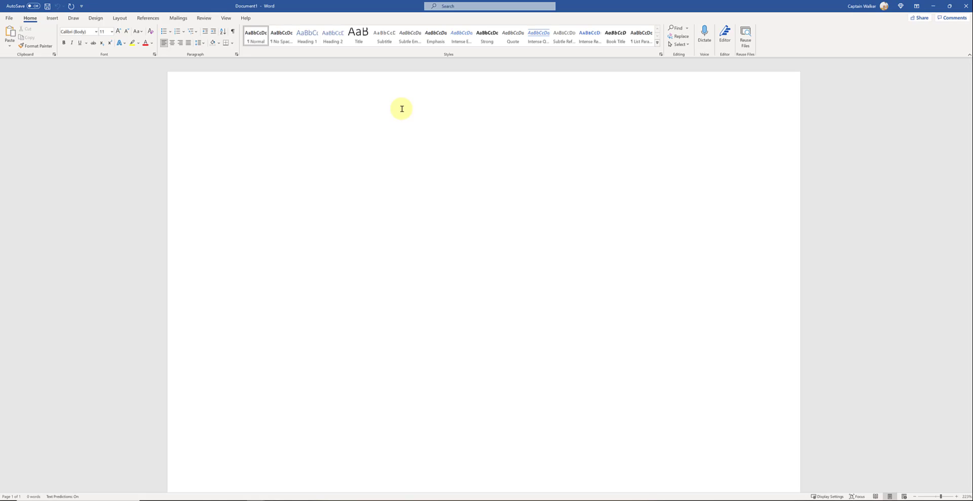
key("ctrl+F4")
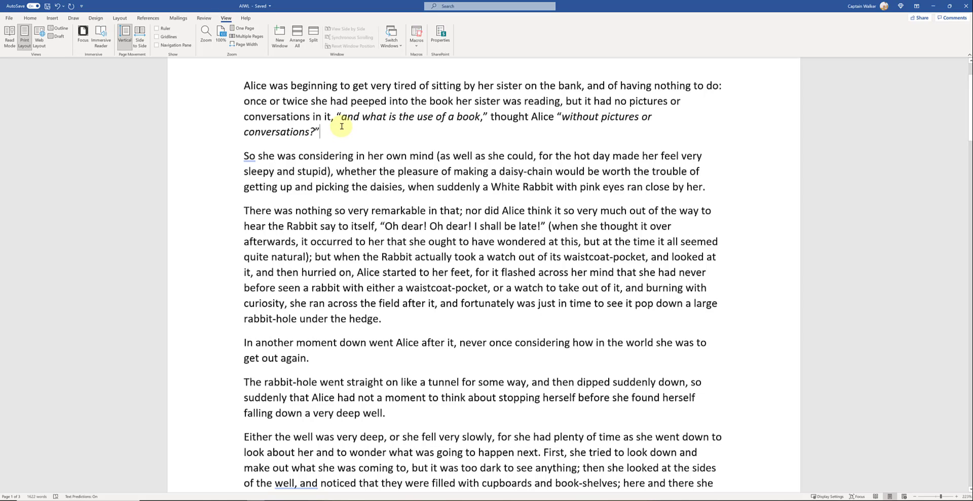
Add the word "Hello" at the end of the first paragraph and save the document.
type("Hello")
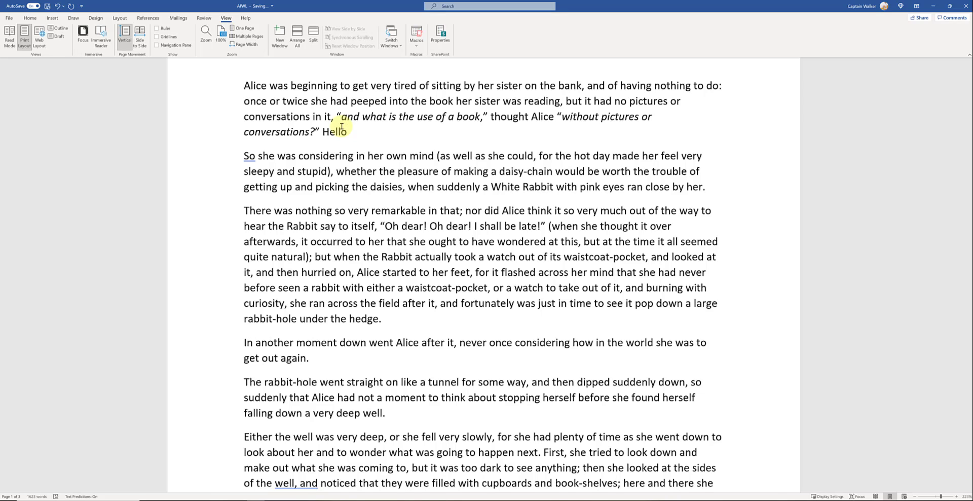
key("ctrl+s")
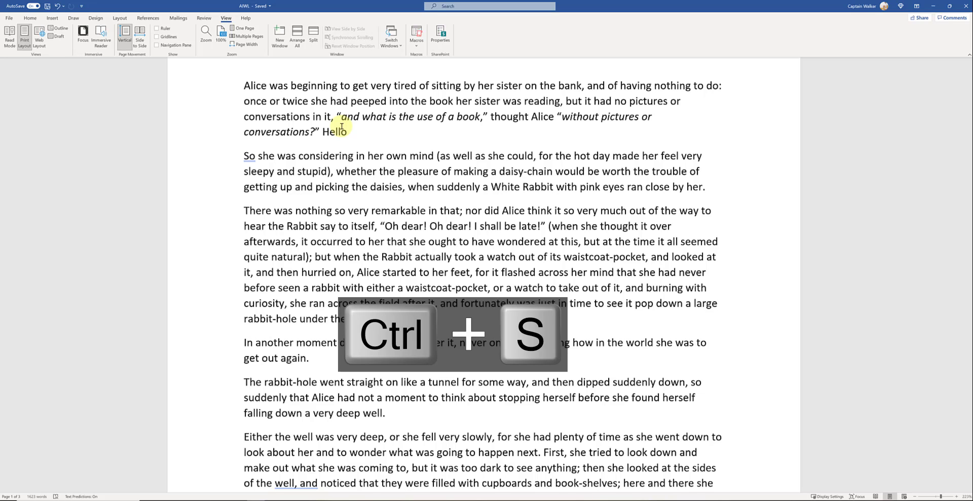
Select and delete the word "Hello" at the end of the first paragraph.
key("ctrl+shift+Left")
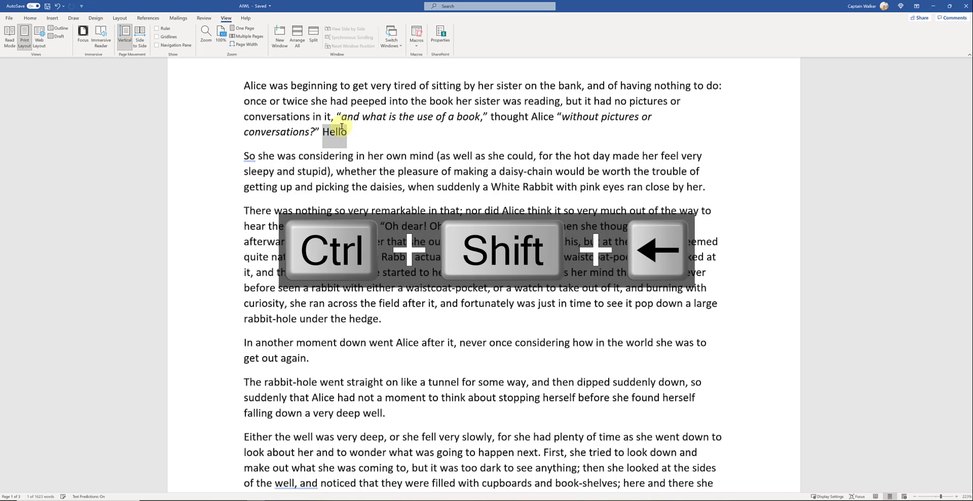
key("BackSpace")
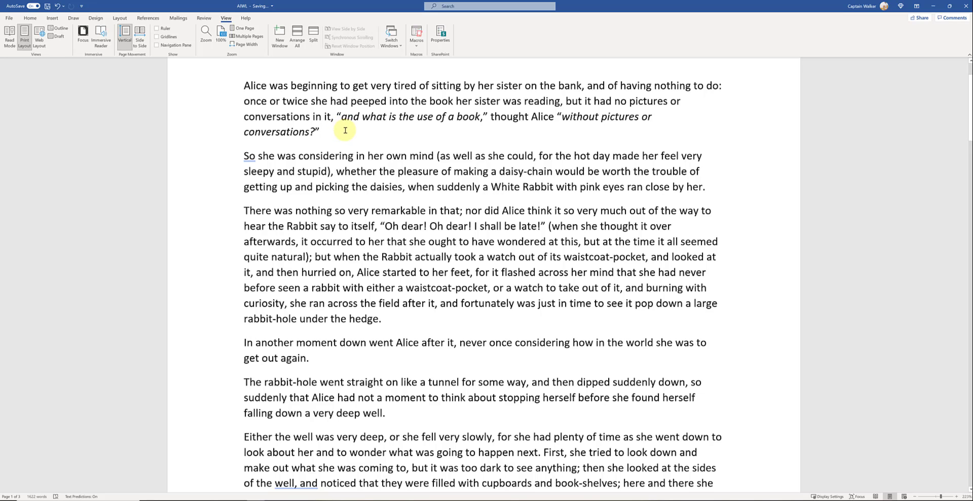
Move the cursor word by word into the second paragraph and select the words "own mind".
scroll(368, 372, "up", 2)
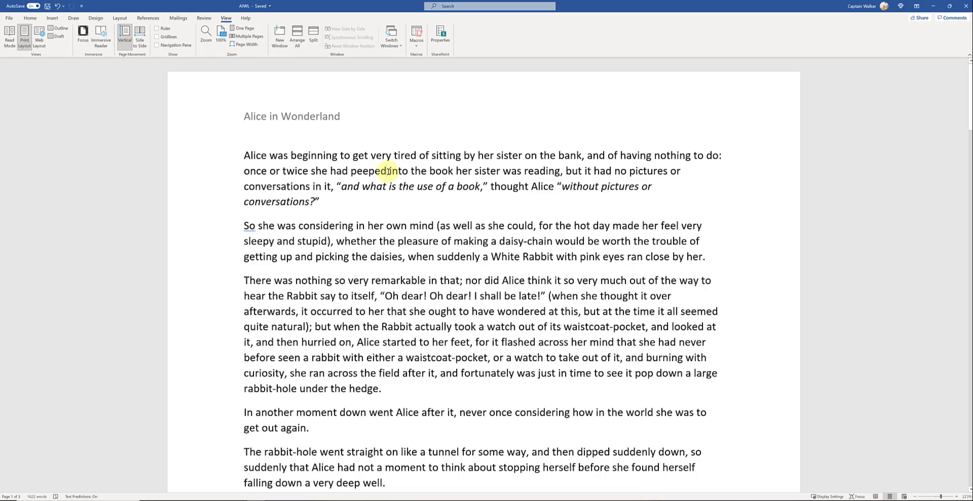
key("End")
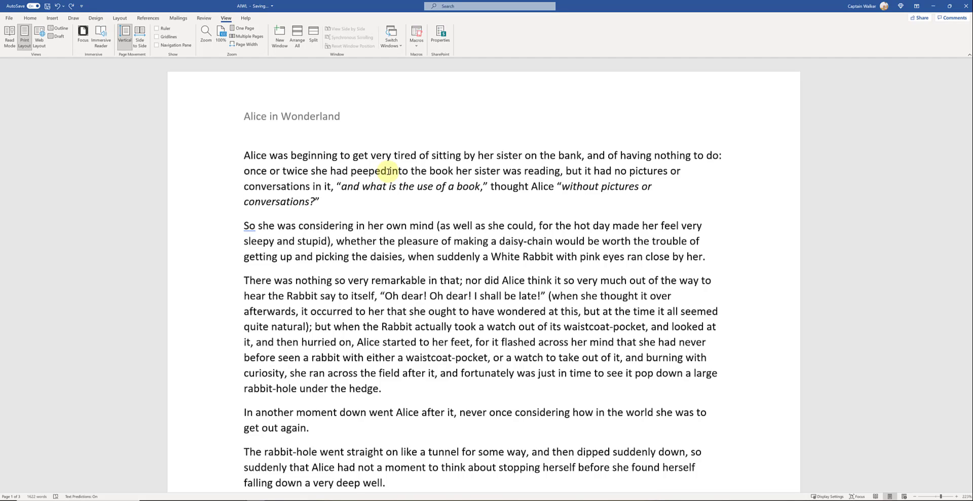
key("ctrl+Down")
key("ctrl+Right")
key("ctrl+Right")
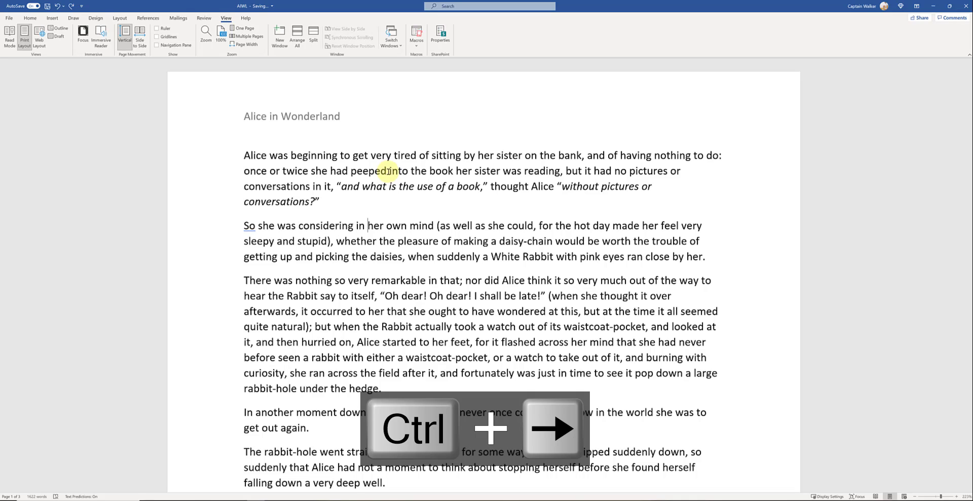
key("ctrl+Right")
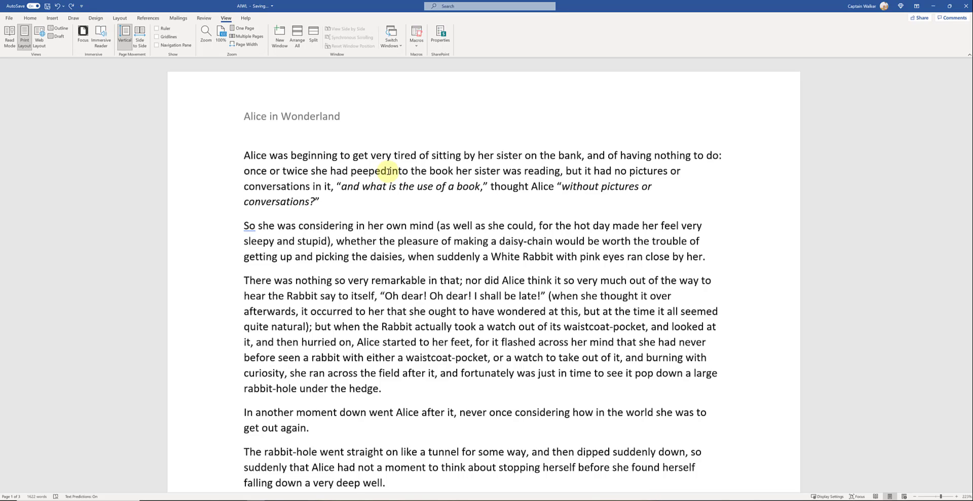
key("ctrl+shift+Left")
key("ctrl+shift+Left")
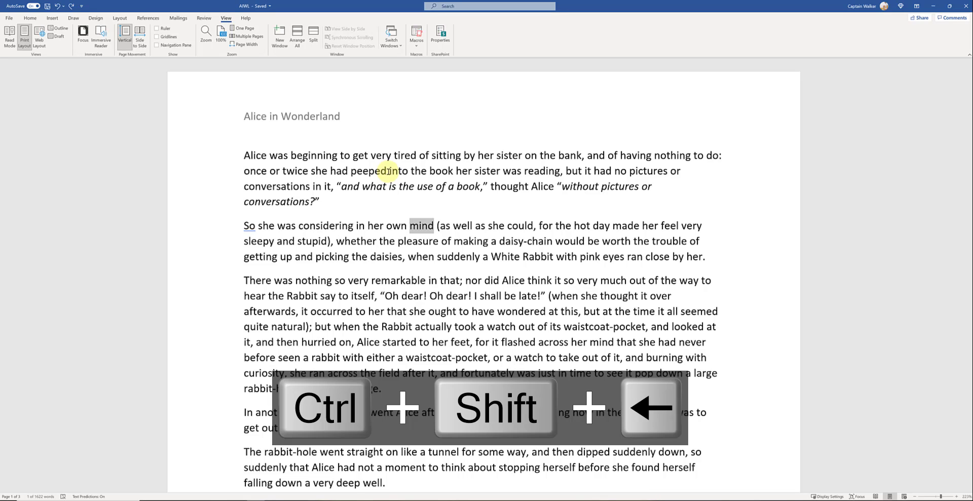
key("ctrl+shift+Left")
Cut the phrase "(as well as she could," from the second paragraph and paste it at the start of the third paragraph.
key("ctrl+shift+Right")
key("ctrl+shift+Right")
key("ctrl+shift+Right")
key("ctrl+shift+Right")
key("ctrl+shift+Right")
key("ctrl+shift+Right")
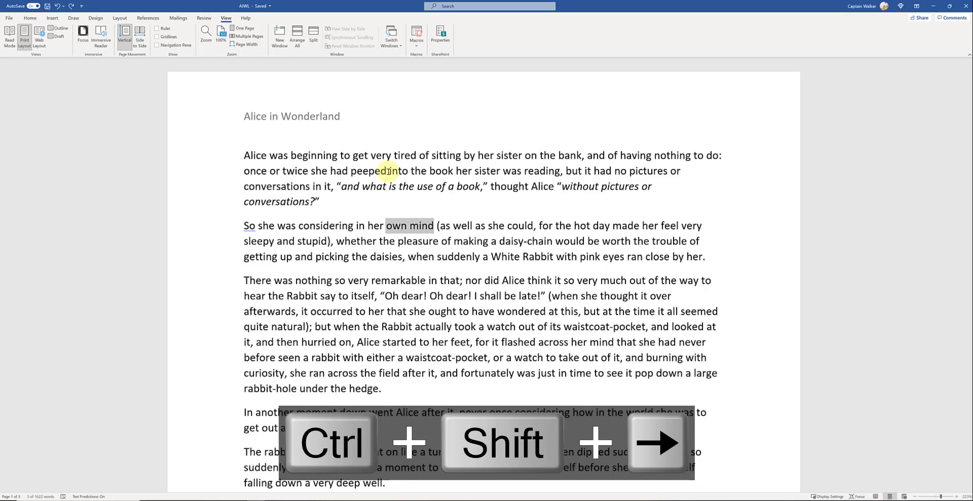
key("ctrl+shift+Right")
key("ctrl+shift+Right")
key("ctrl+shift+Right")
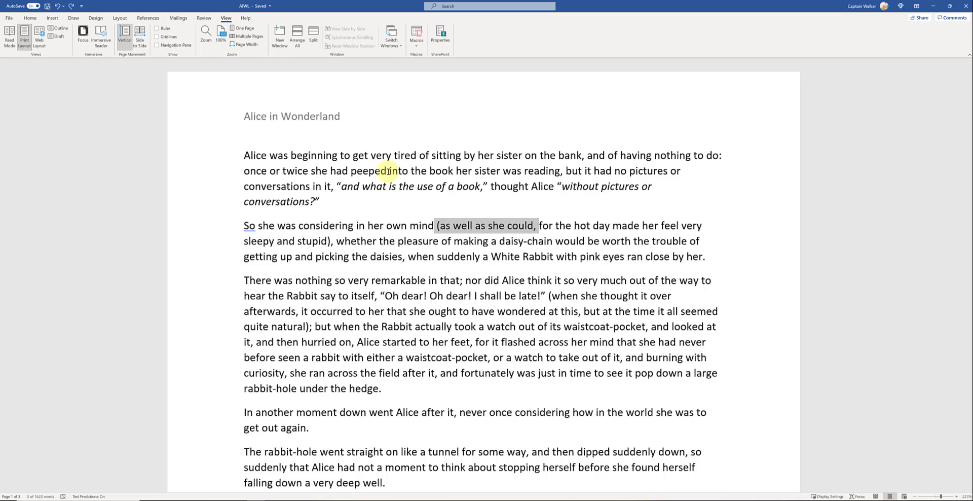
key("ctrl+x")
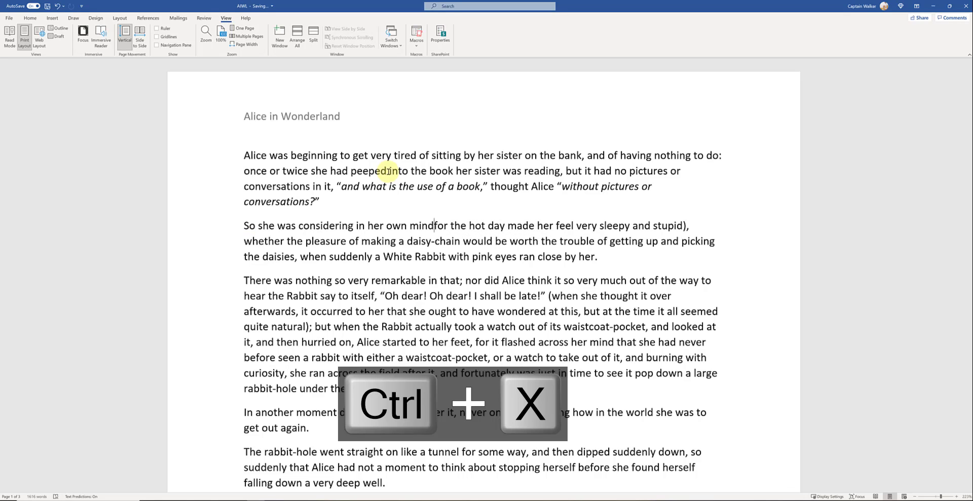
key("ctrl+Down")
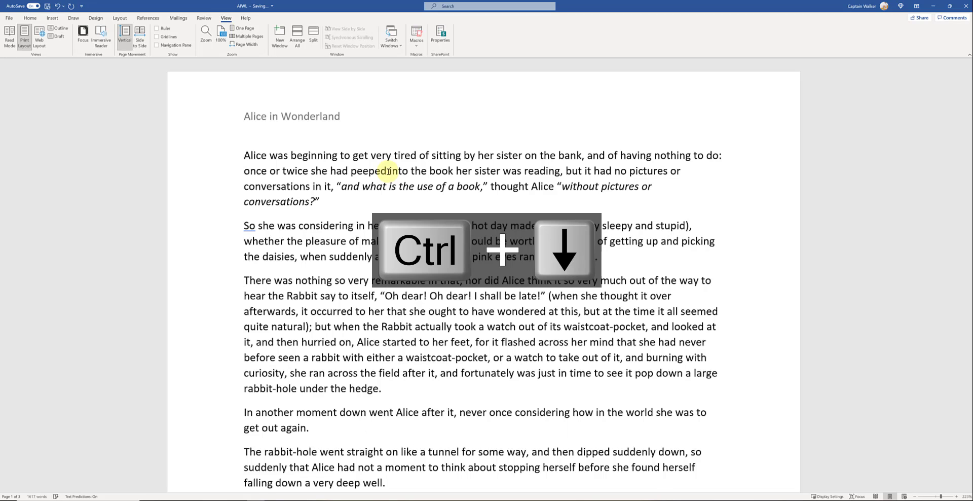
key("ctrl+v")
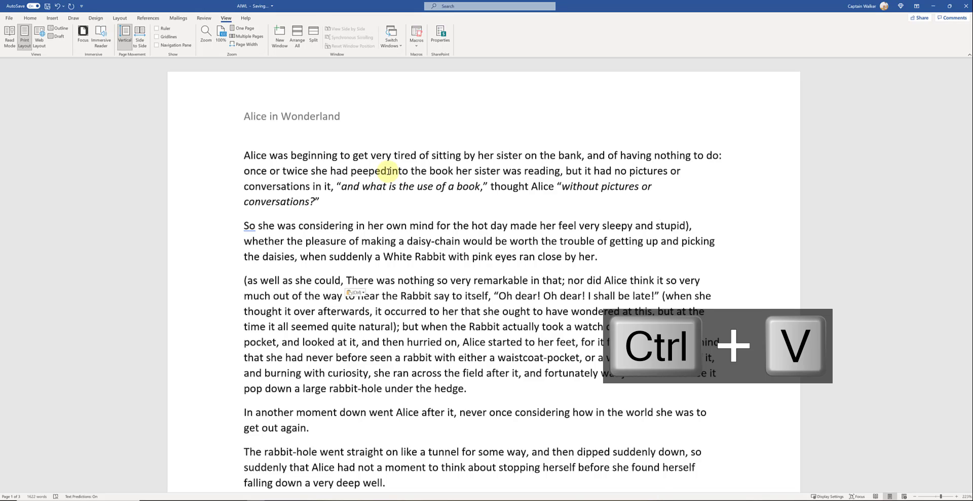
Undo both the paste and the cut of the phrase, and clear the selection.
key("ctrl+z")
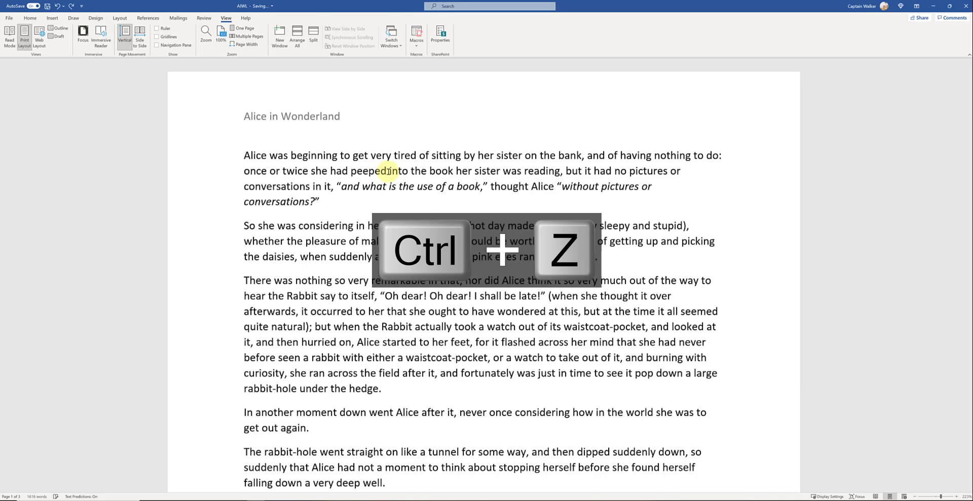
key("ctrl+z")
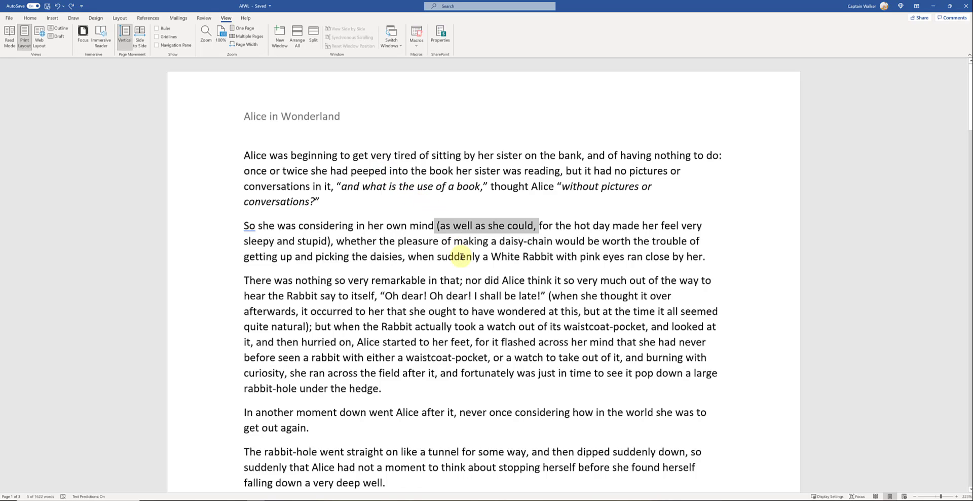
left_click(462, 257)
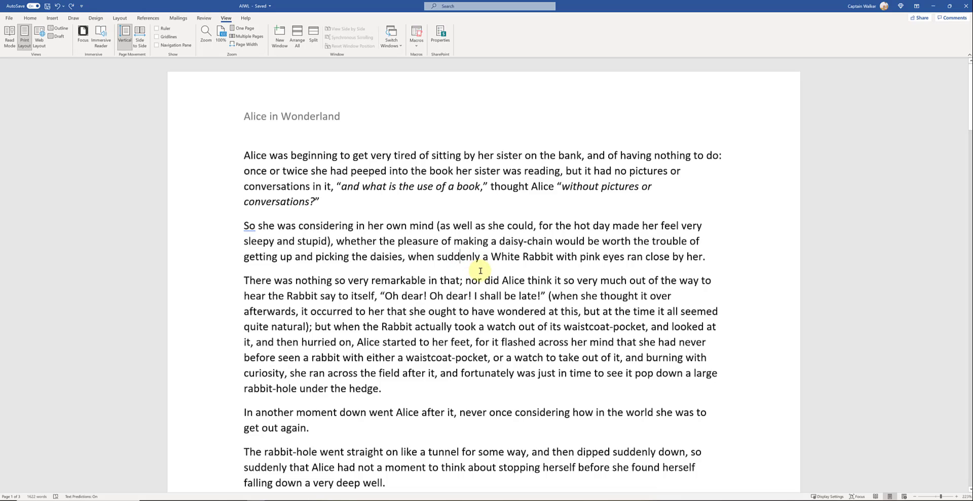
Save the document and add a person's full name as a new paragraph at the very end.
key("ctrl+s")
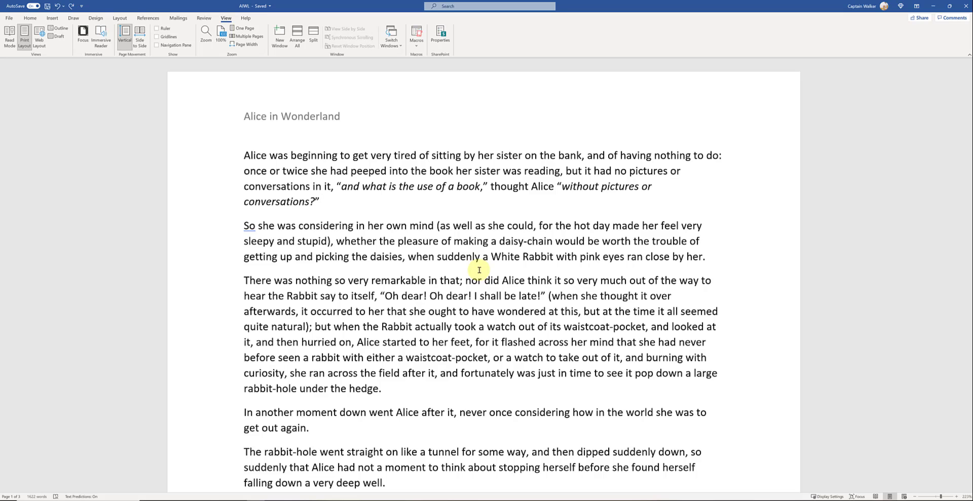
key("ctrl+End")
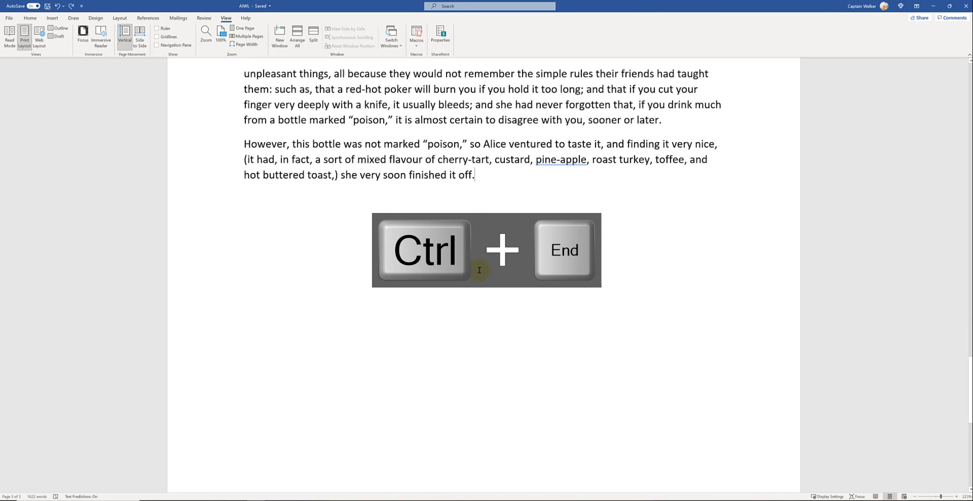
key("Return")
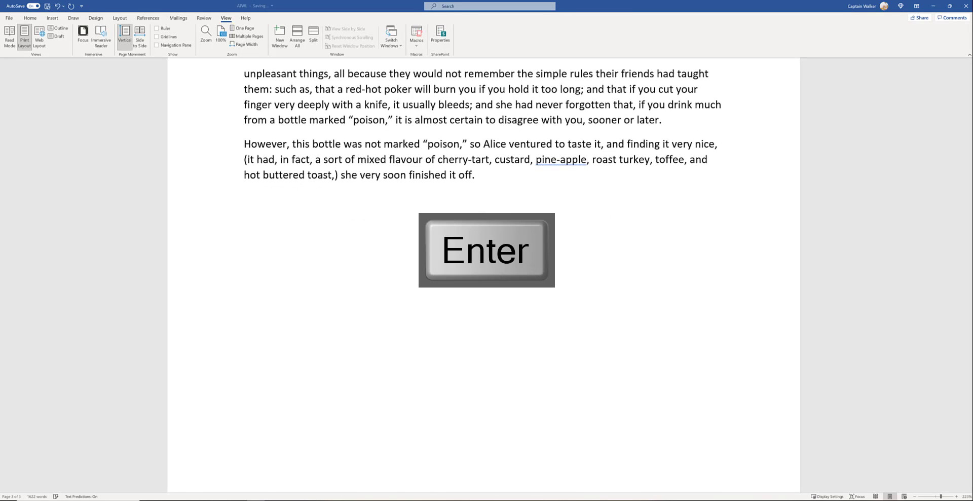
type("Jane Bloggs")
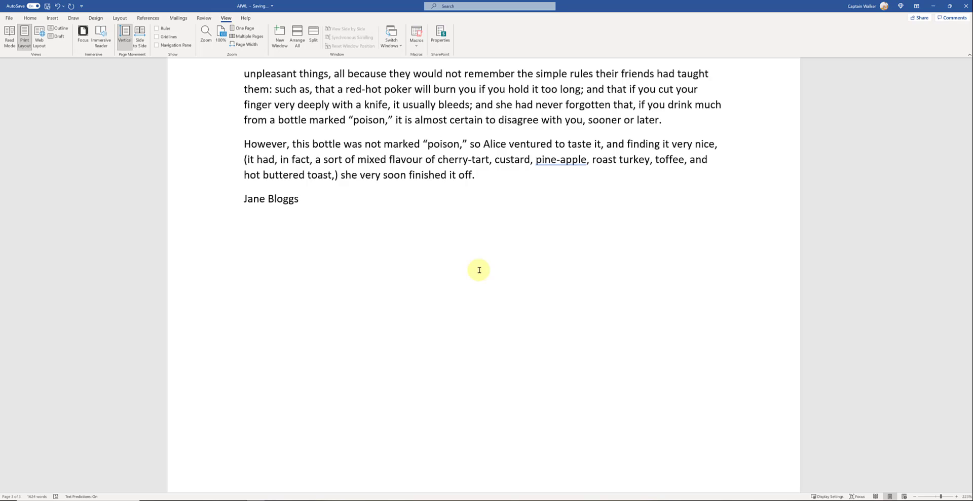
Return the cursor to the beginning of the document.
key("ctrl+Home")
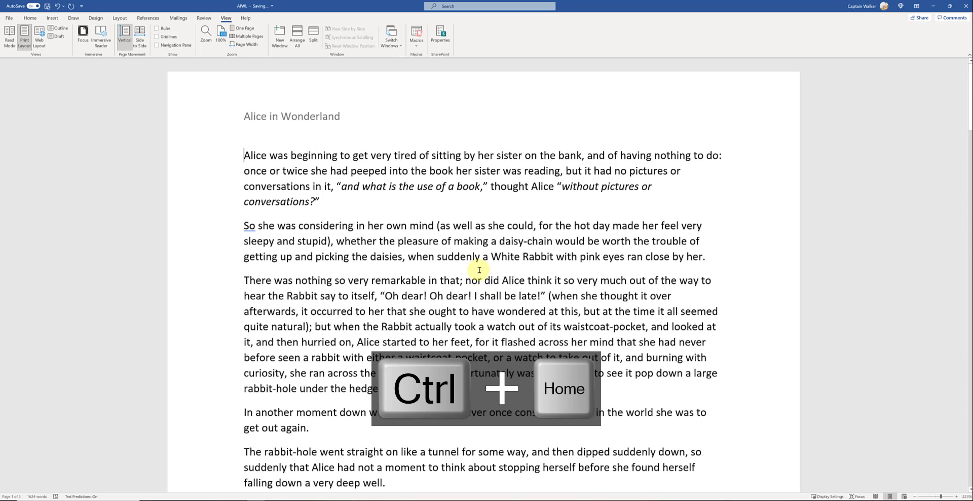
key("shift+F5")
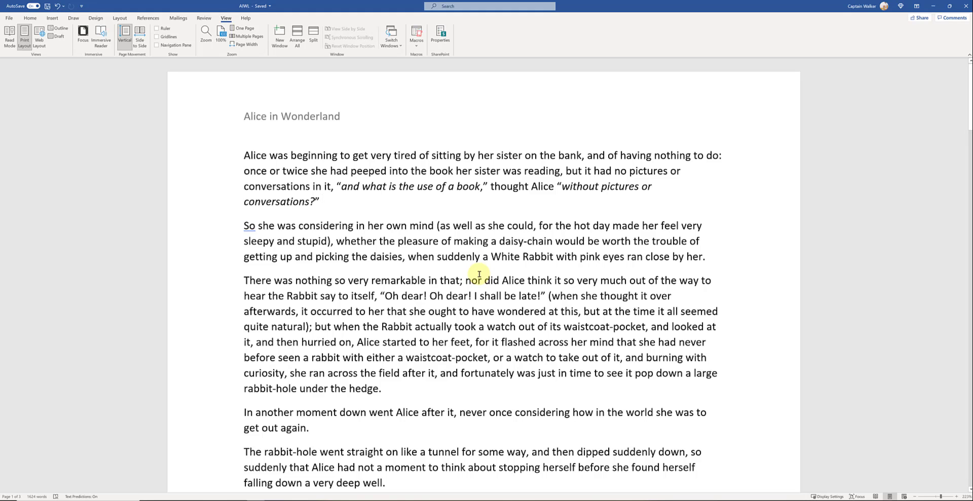
key("F7")
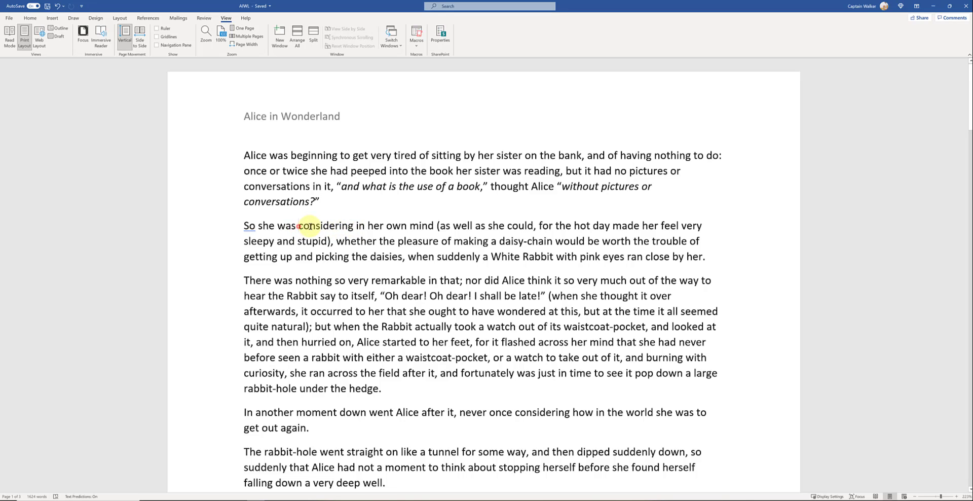
Select the phrase "considering in her own mind" in the second paragraph, clear the selection, and place the cursor before "So".
left_click_drag(300, 226, 435, 225)
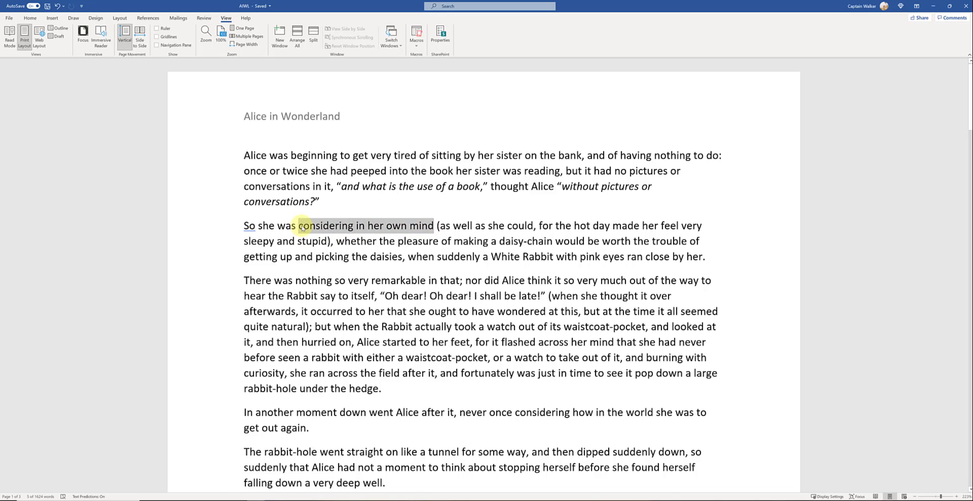
left_click(303, 228)
left_click(243, 227)
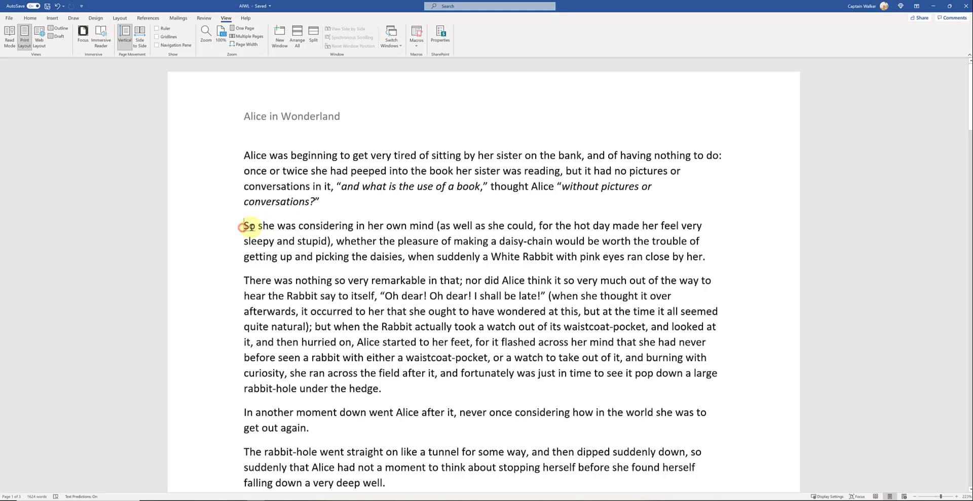
Make the words "considering in her own" in the second paragraph bold and underlined.
key("ctrl+Right")
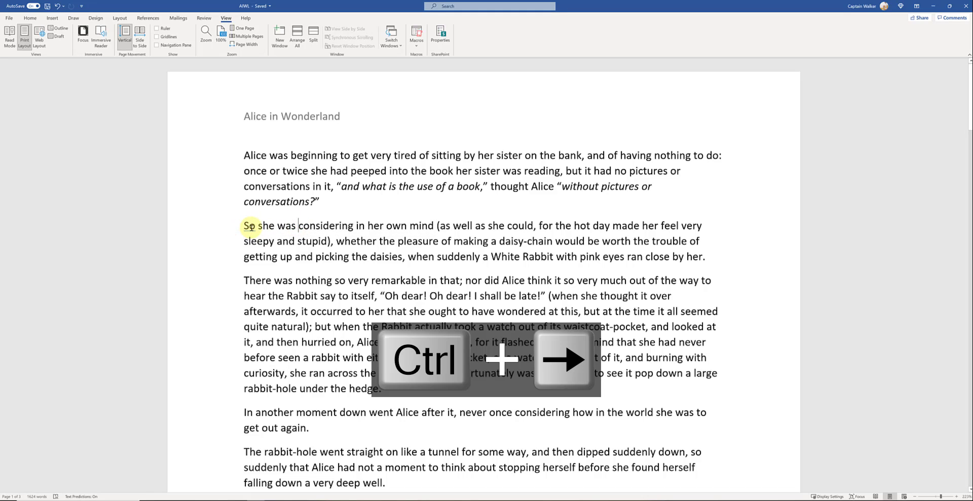
key("ctrl+Left")
key("ctrl+shift+Right")
key("ctrl+shift+Right")
key("ctrl+shift+Right")
key("ctrl+shift+Right")
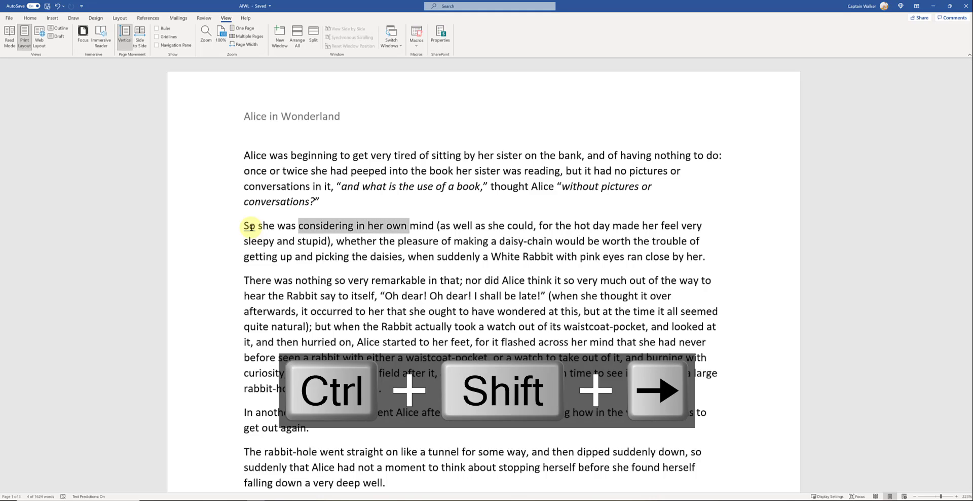
key("ctrl+b")
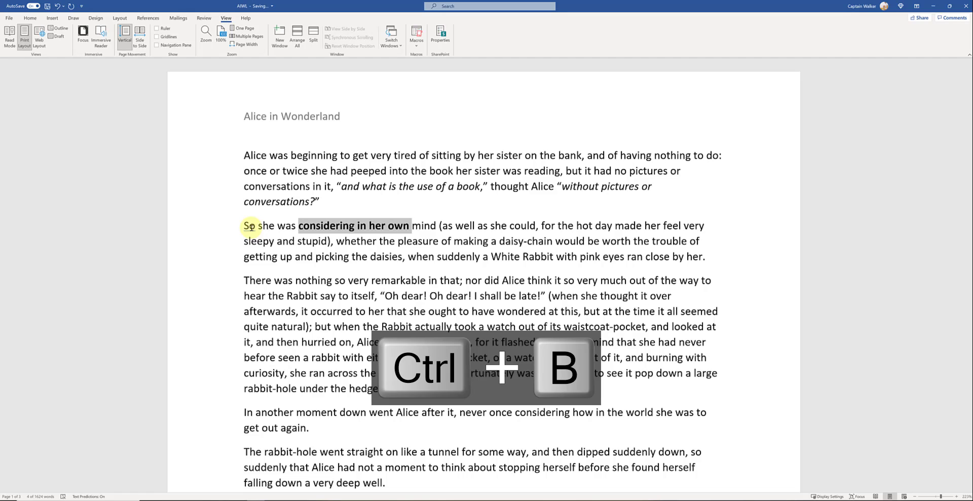
key("ctrl+u")
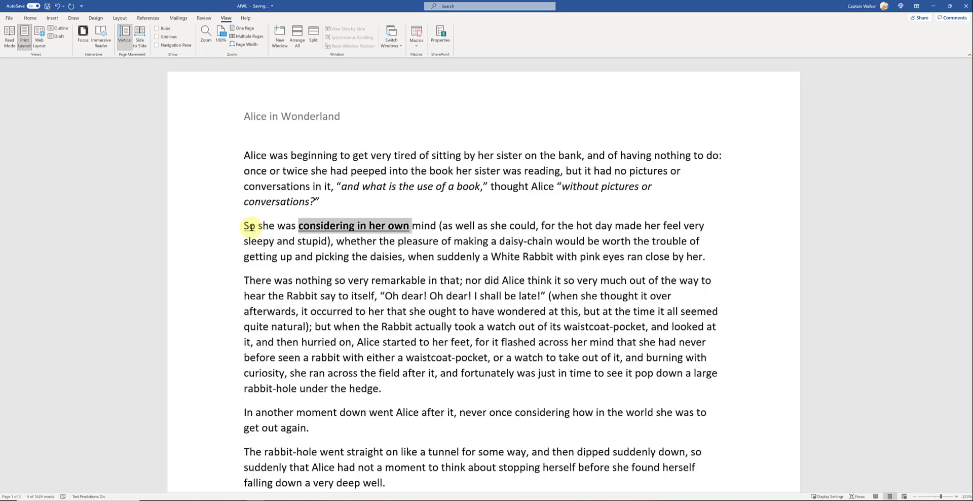
Underline the words "whether the pleasure" in the second line of the second paragraph.
key("Left")
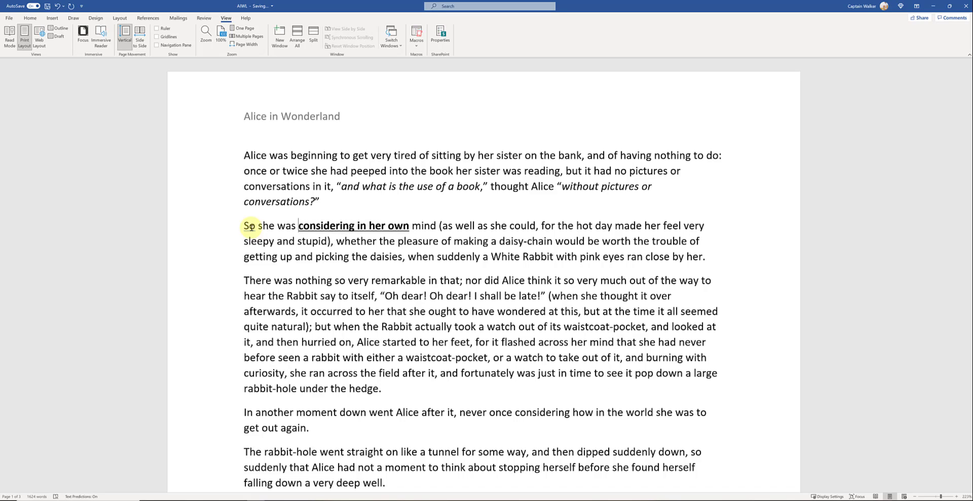
key("Down")
key("ctrl+Right")
key("ctrl+Right")
key("ctrl+Right")
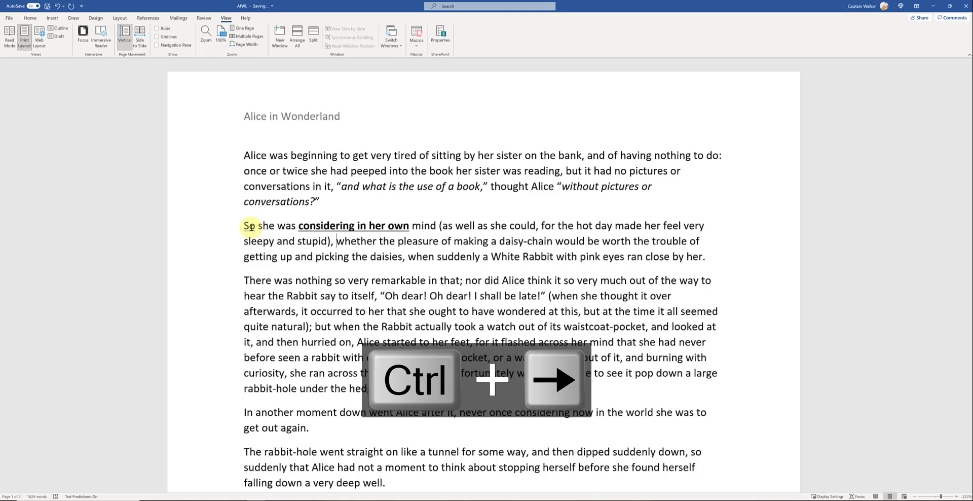
key("ctrl+shift+Right")
key("ctrl+shift+Right")
key("ctrl+shift+Right")
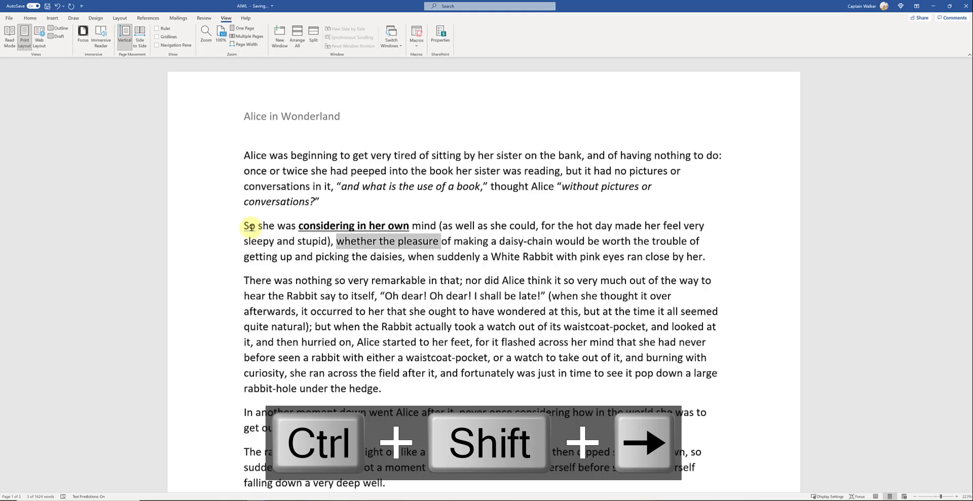
key("ctrl+u")
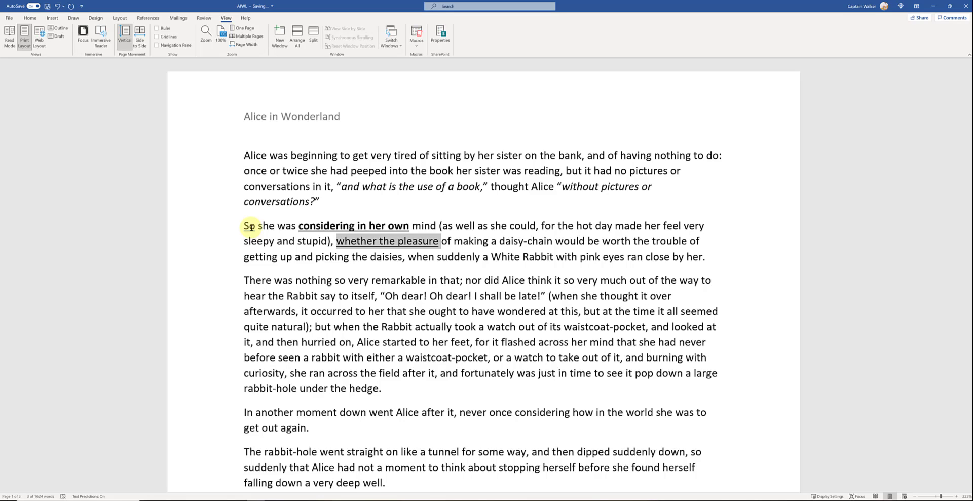
Select the entire document text, clear the selection, and place the cursor at the start of the third paragraph.
key("ctrl+Down")
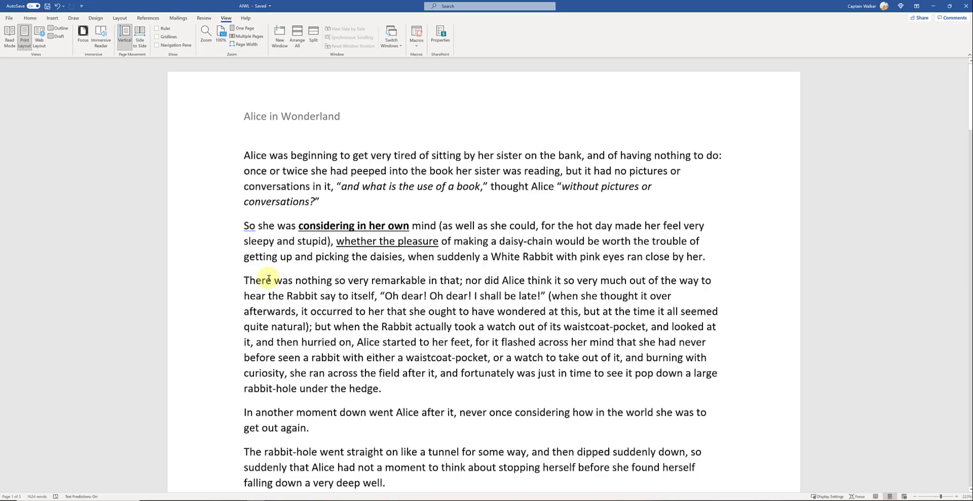
key("ctrl+a")
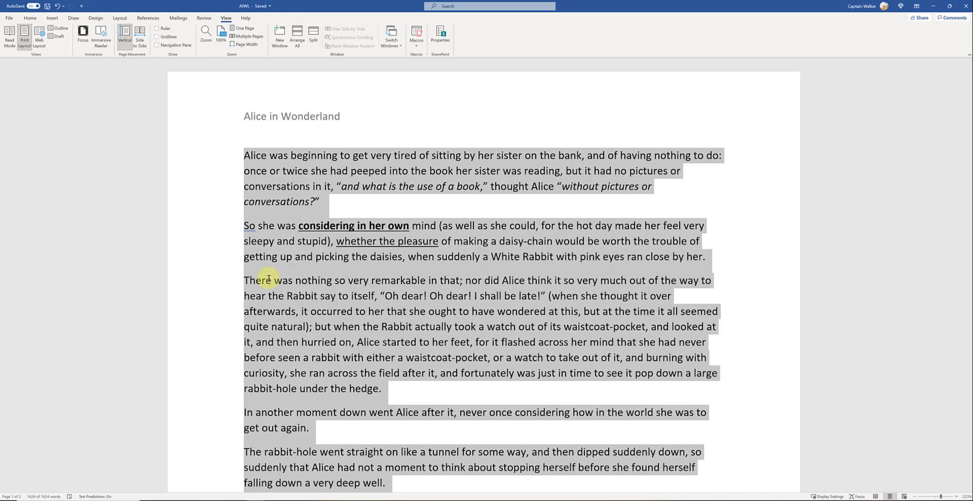
left_click(269, 278)
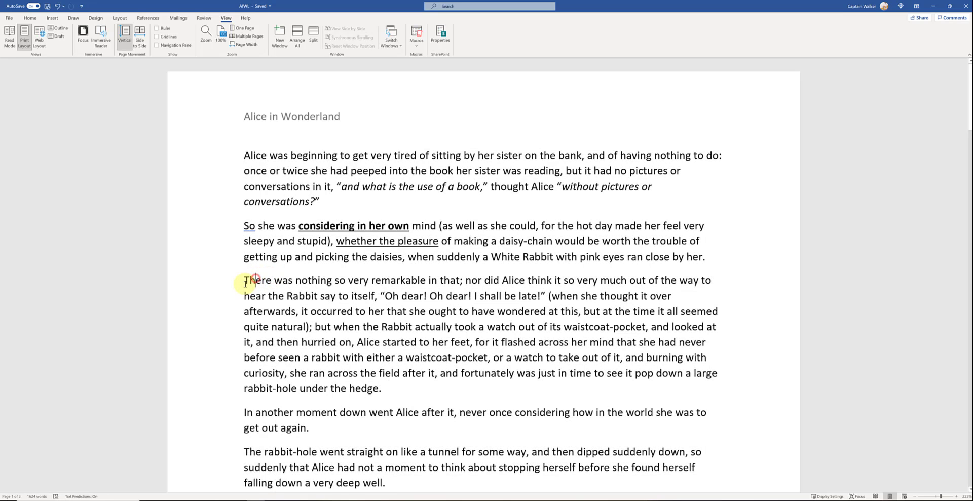
left_click(245, 284)
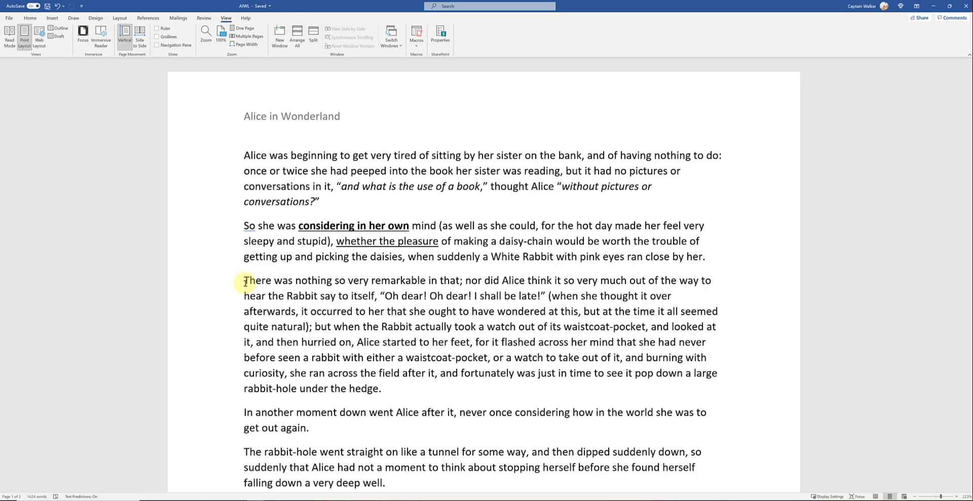
Extend a selection word by word over "There was nothing so very remarkable in" in the third paragraph, and clear it.
key("ctrl+shift+Right")
key("ctrl+shift+Right")
key("ctrl+shift+Right")
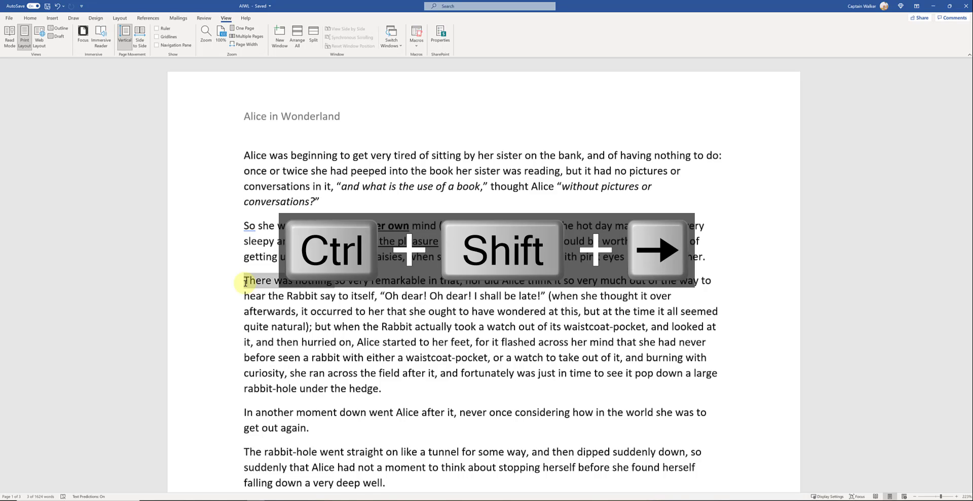
key("ctrl+shift+Right")
key("ctrl+shift+Right")
key("ctrl+shift+Right")
key("ctrl+shift+Right")
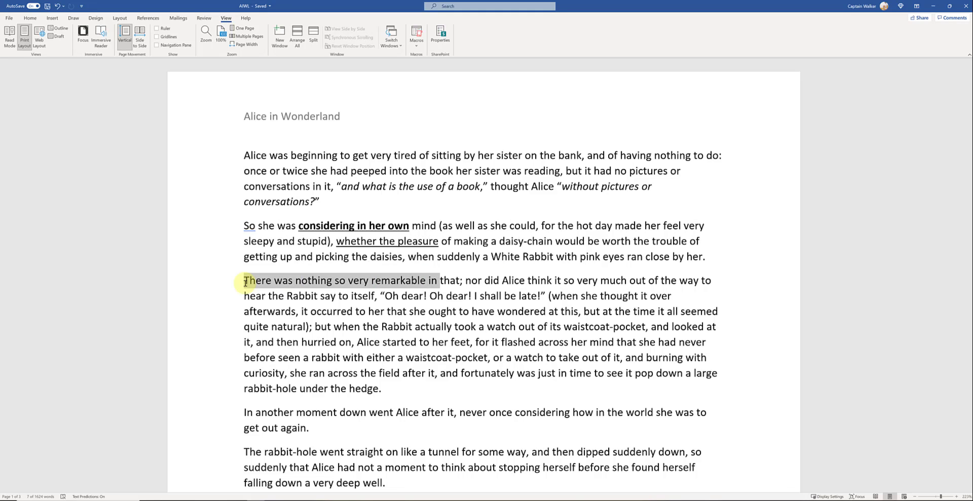
key("Left")
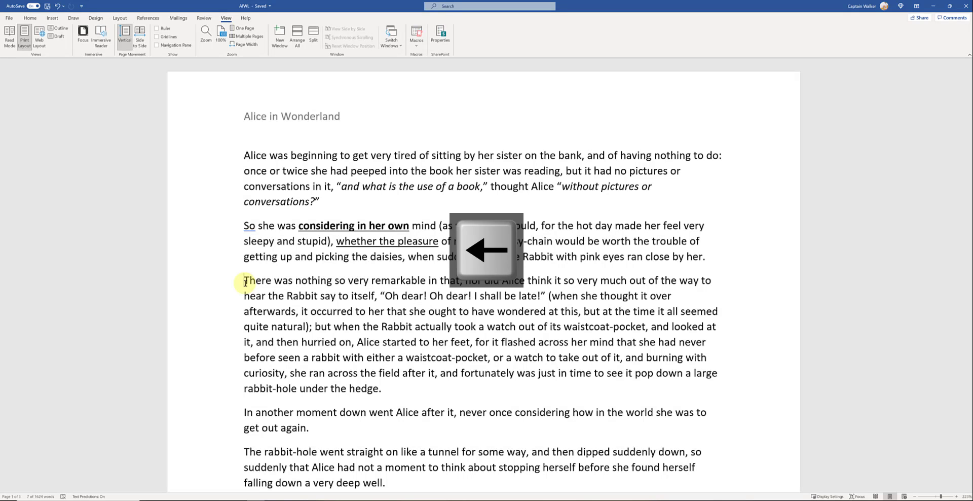
Select "when she thought it over" word by word, working backward from the end of the third paragraph's second line.
key("Down")
key("End")
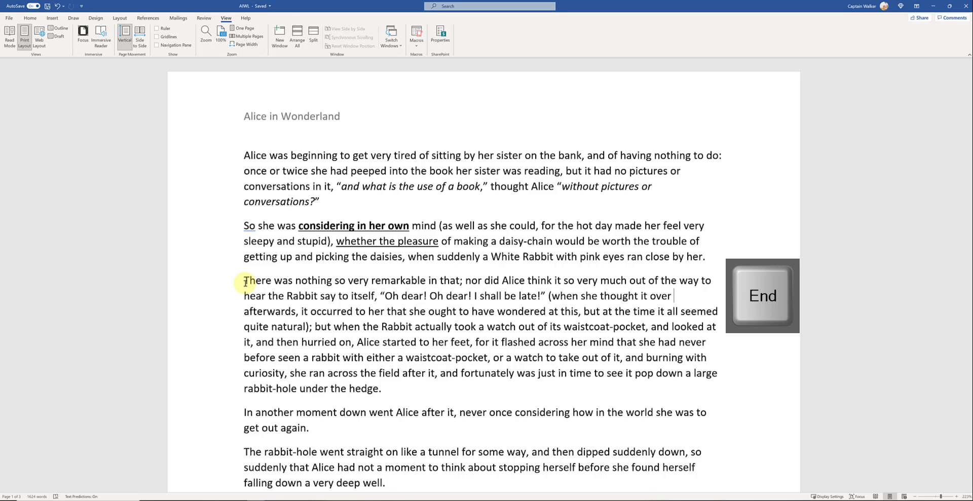
key("ctrl+shift+Left")
key("ctrl+shift+Left")
key("ctrl+shift+Left")
key("ctrl+shift+Left")
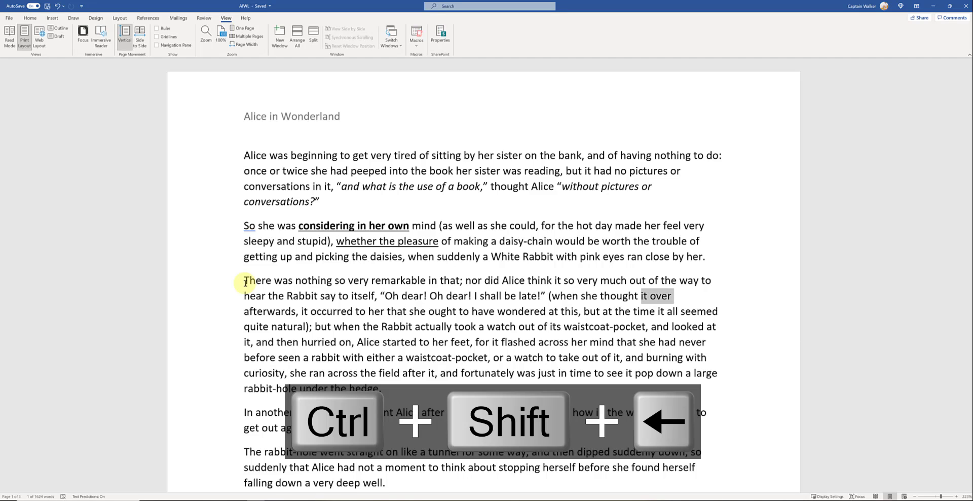
key("ctrl+shift+Left")
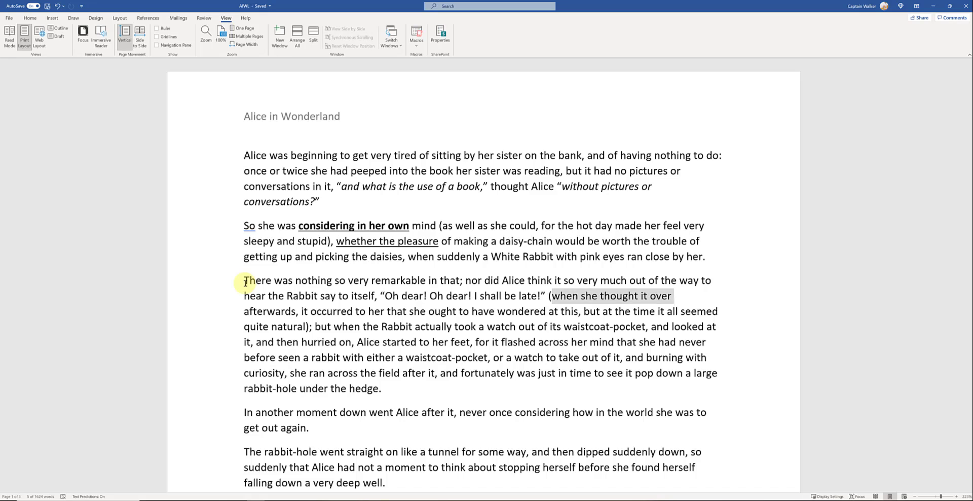
Select the third paragraph's line beginning "afterwards" from its end back to its start, and return the cursor to the line's start.
key("Down")
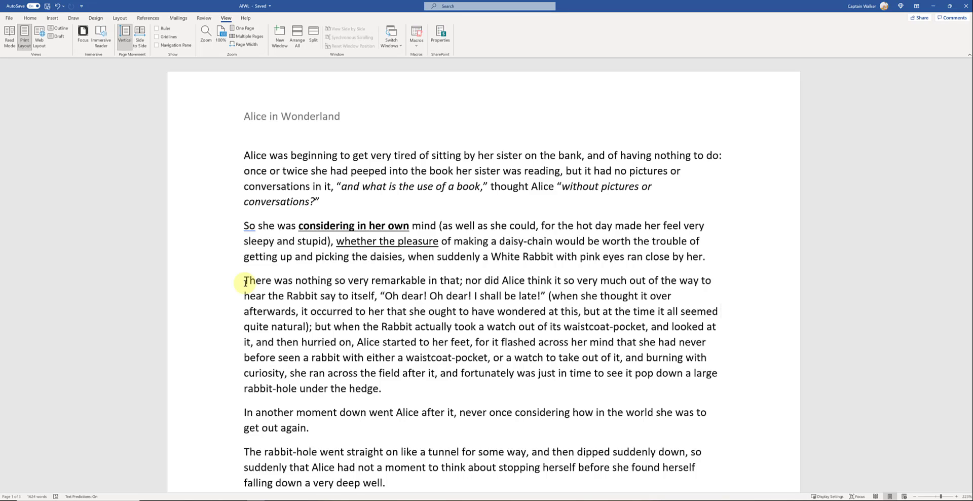
key("shift+Home")
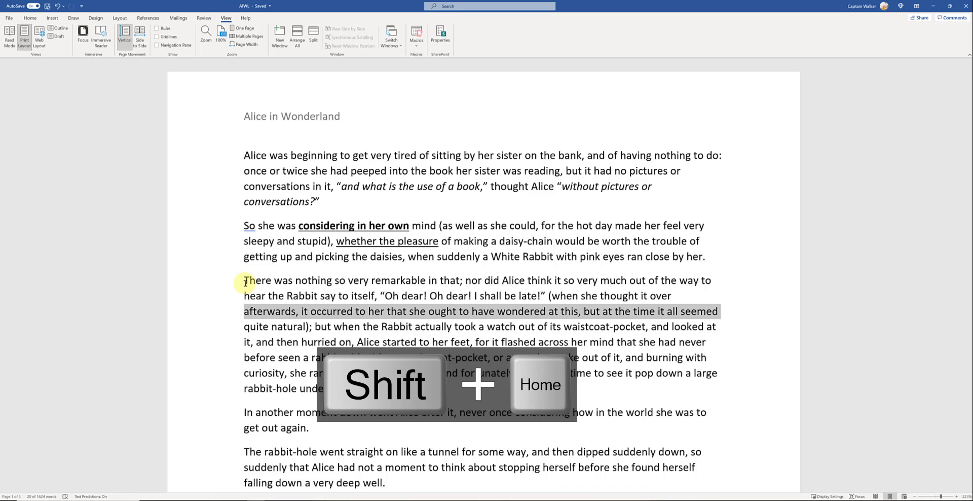
key("Home")
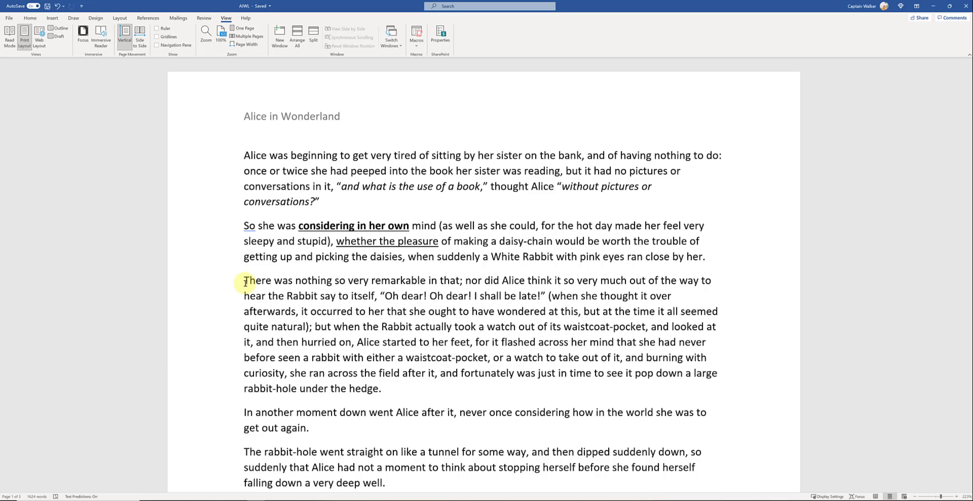
Cut the line from "afterwards, it occurred" to "it all seemed" and paste it at the end of the third paragraph, replacing the final period.
key("shift+End")
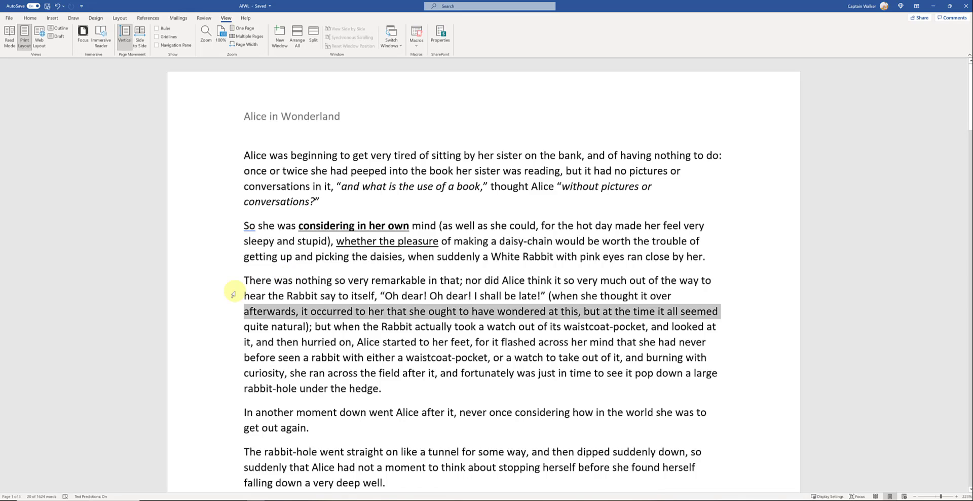
key("ctrl+x")
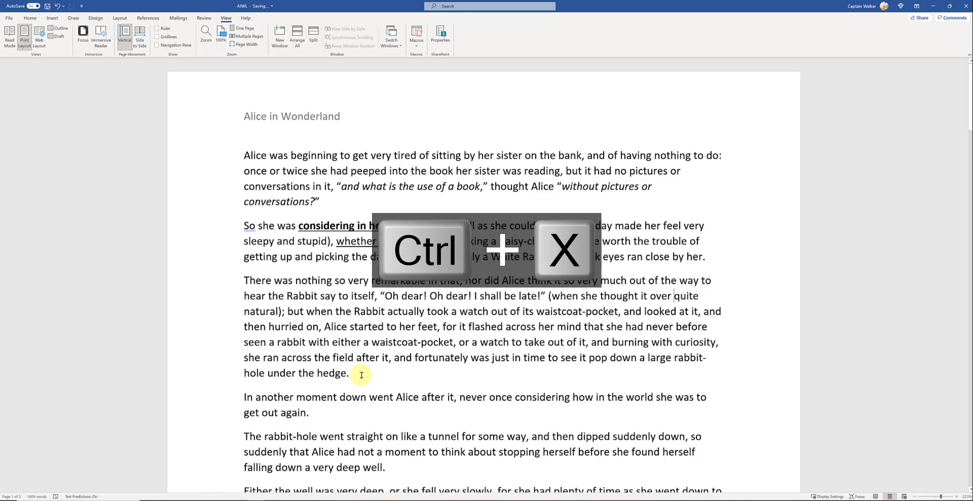
key("Down")
key("Down")
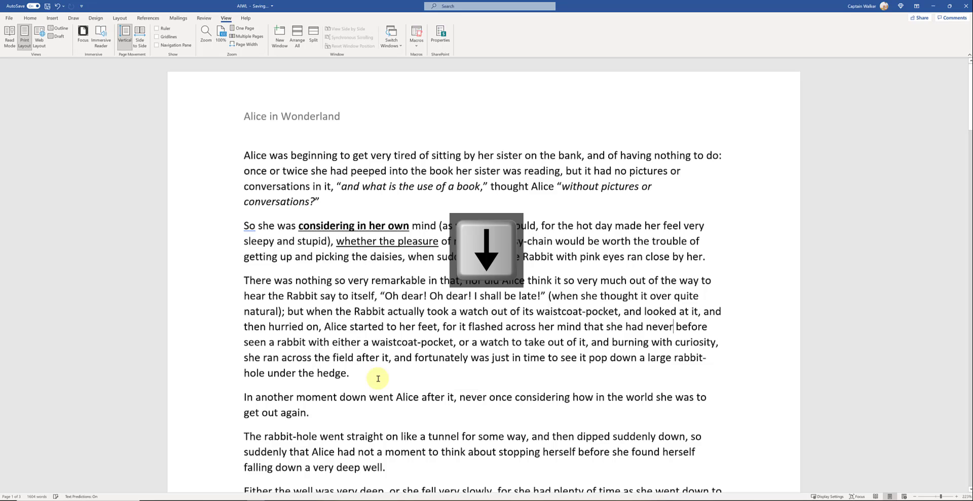
key("ctrl+Down")
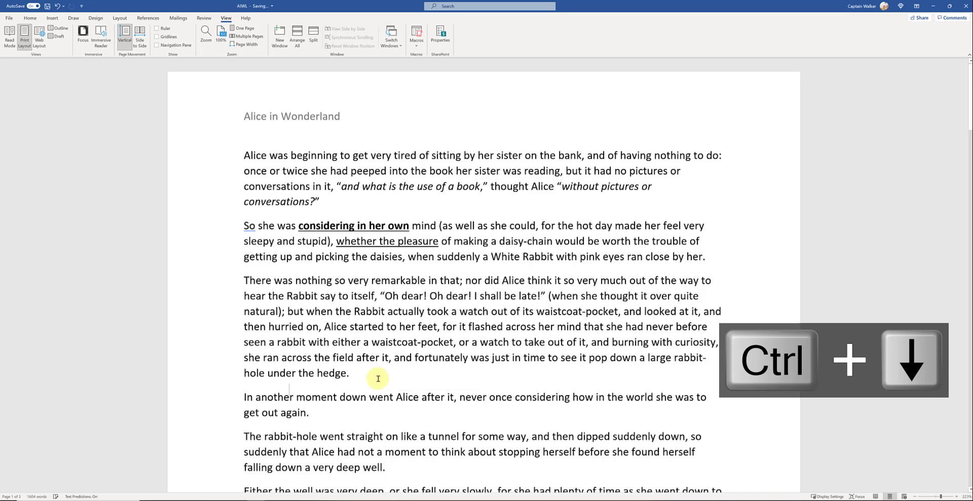
key("Up")
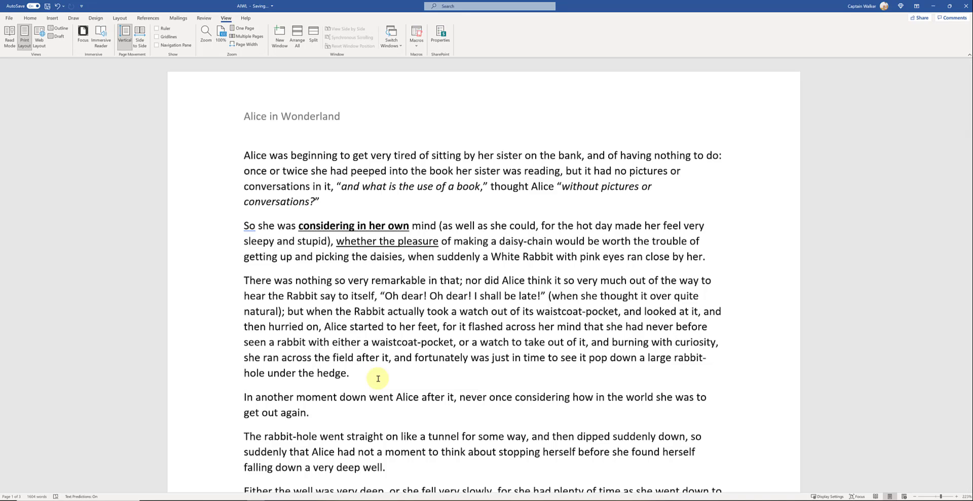
key("End")
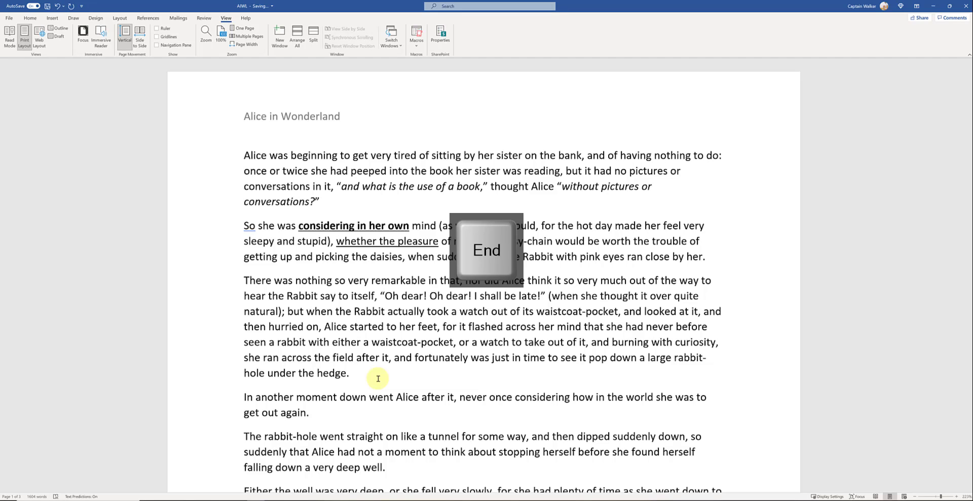
key("BackSpace")
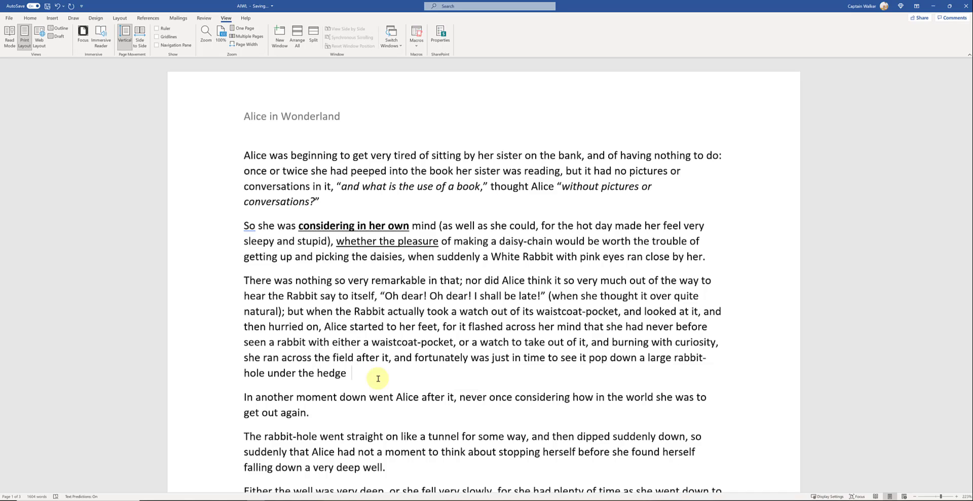
key("ctrl+v")
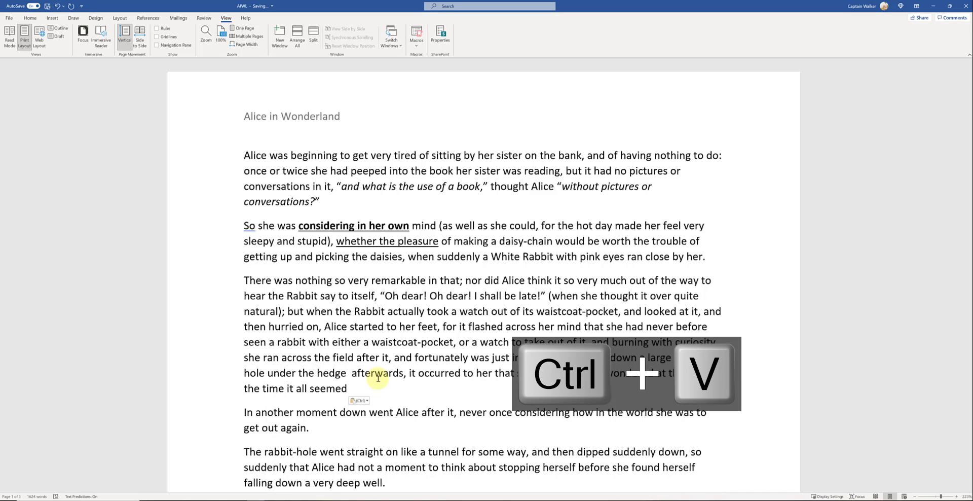